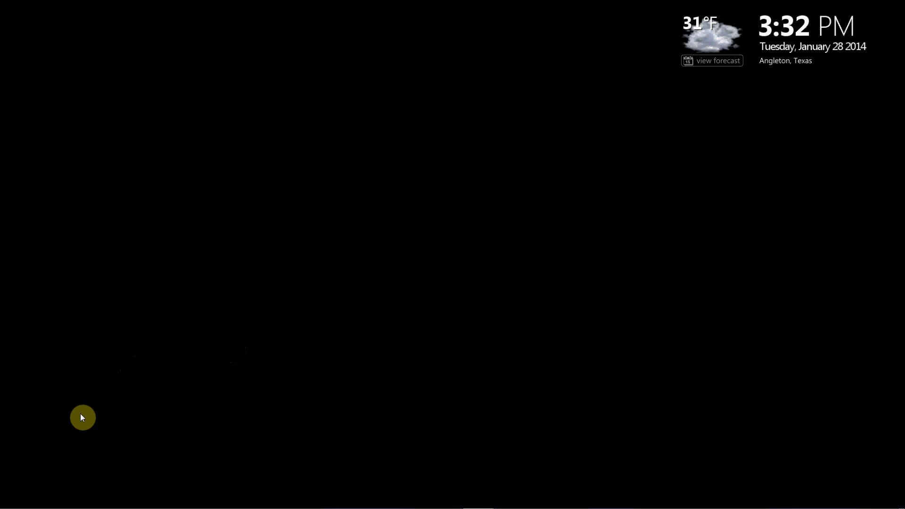
Start Word and create a new blank document
mouse_move(14, 506)
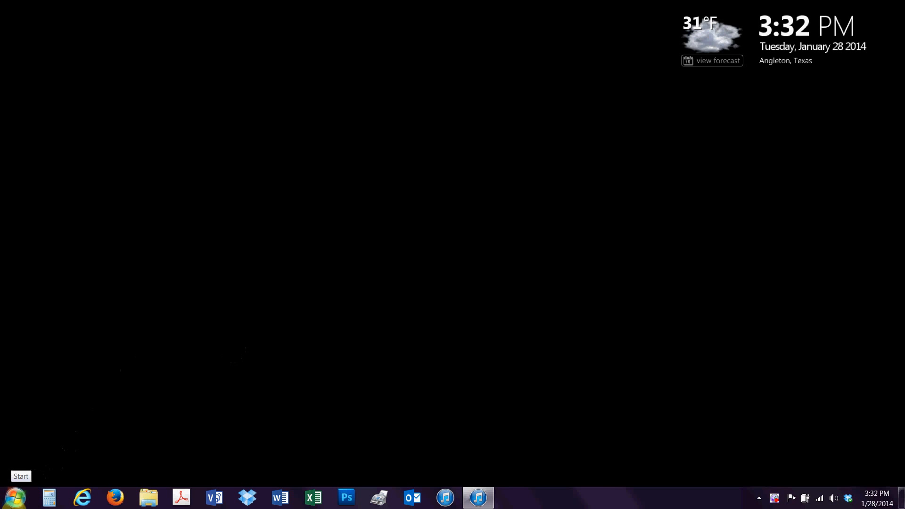
left_click(281, 499)
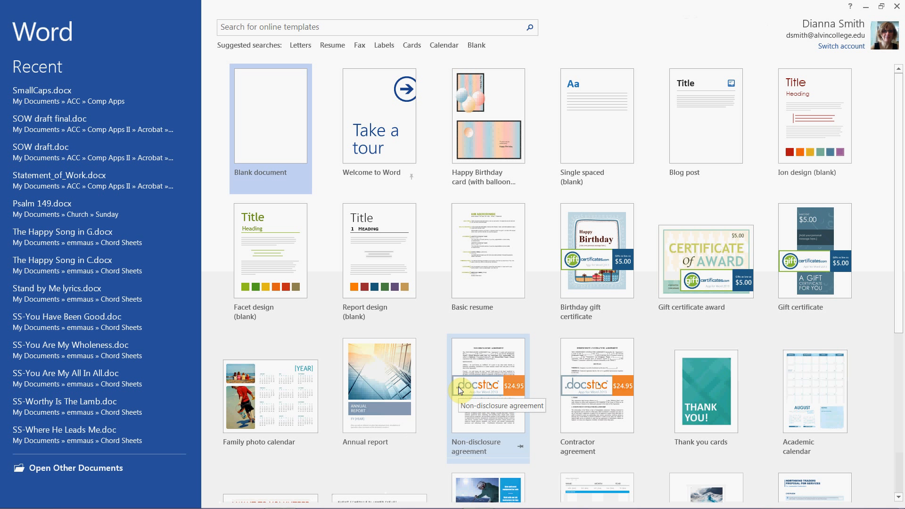
left_click(278, 113)
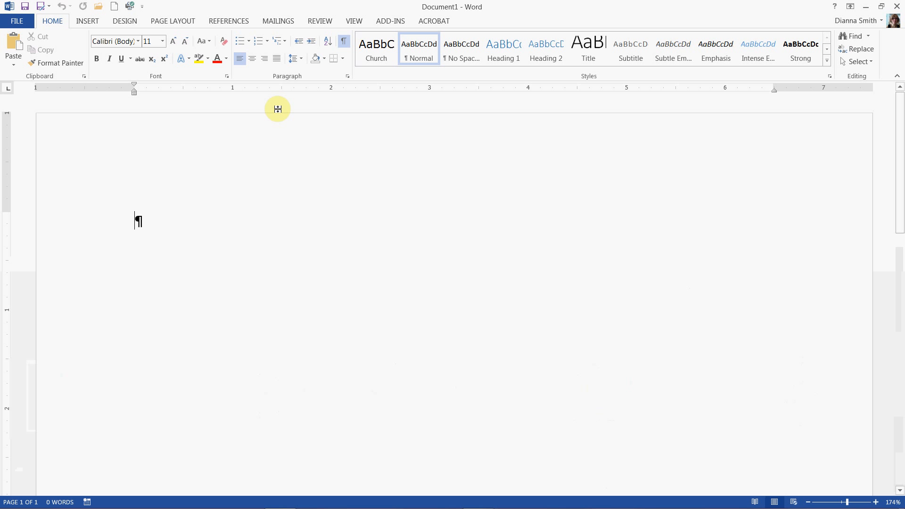
Open Save As and browse the computer to the WorkFolder inside Comp Apps
left_click(25, 7)
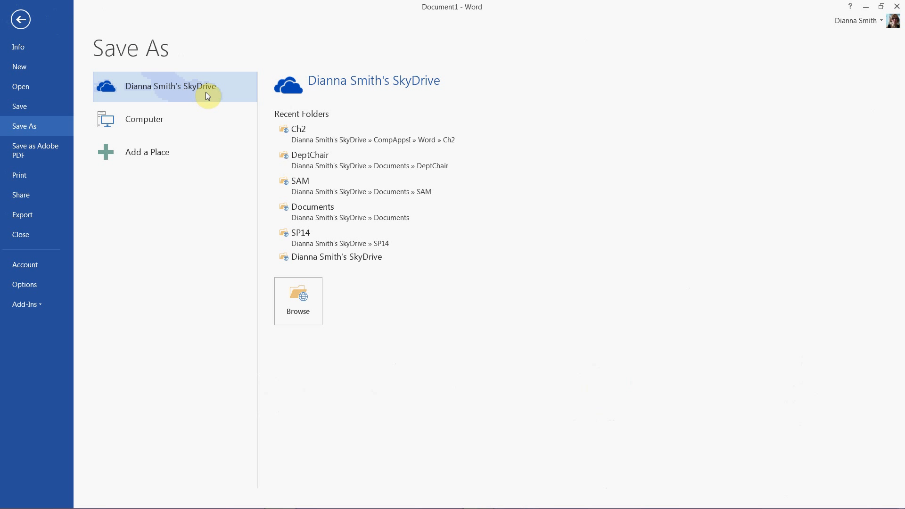
left_click(147, 124)
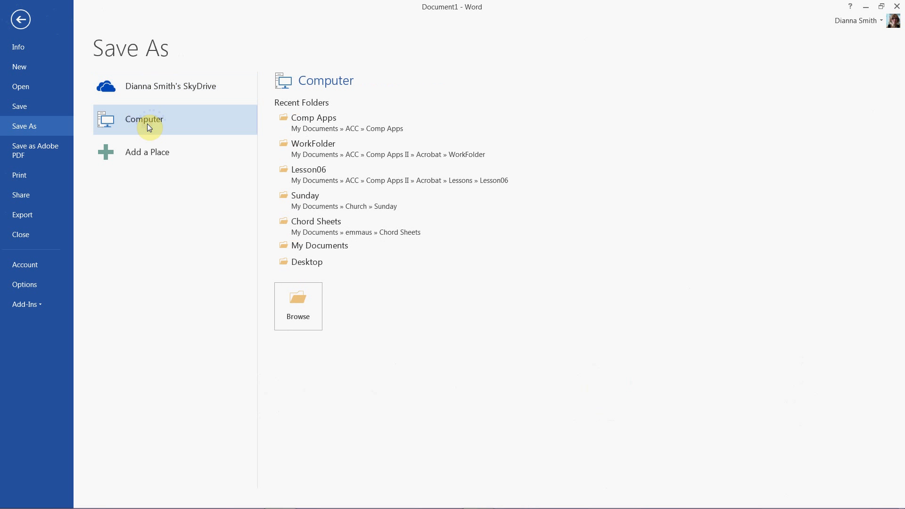
left_click(308, 123)
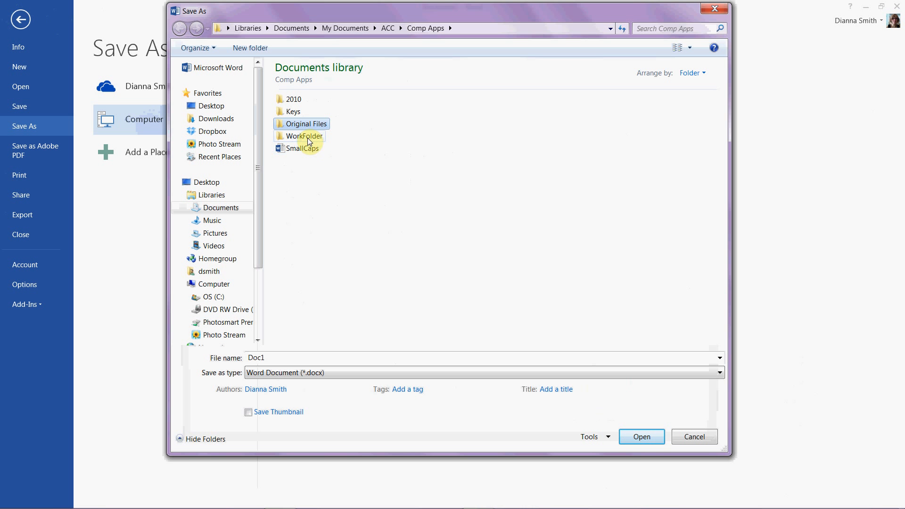
double_click(308, 136)
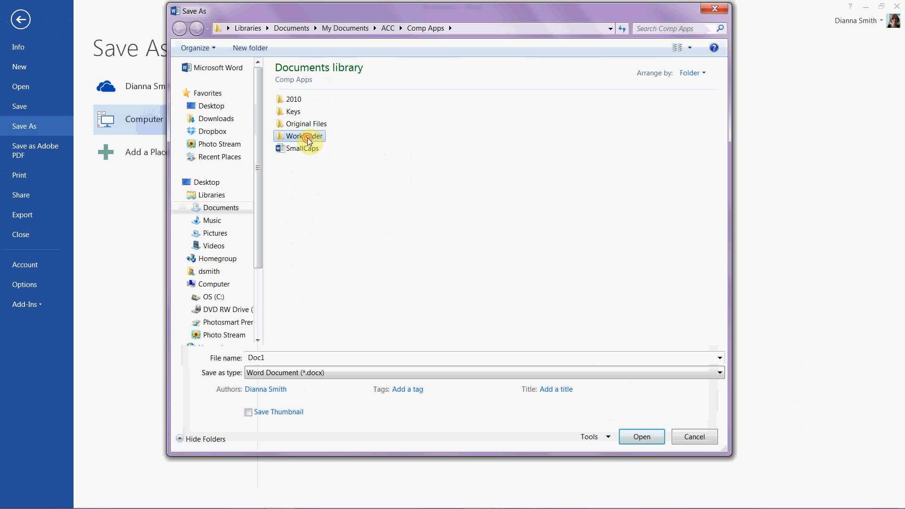
Create a new folder inside WorkFolder and open it
left_click(257, 56)
left_click(429, 152)
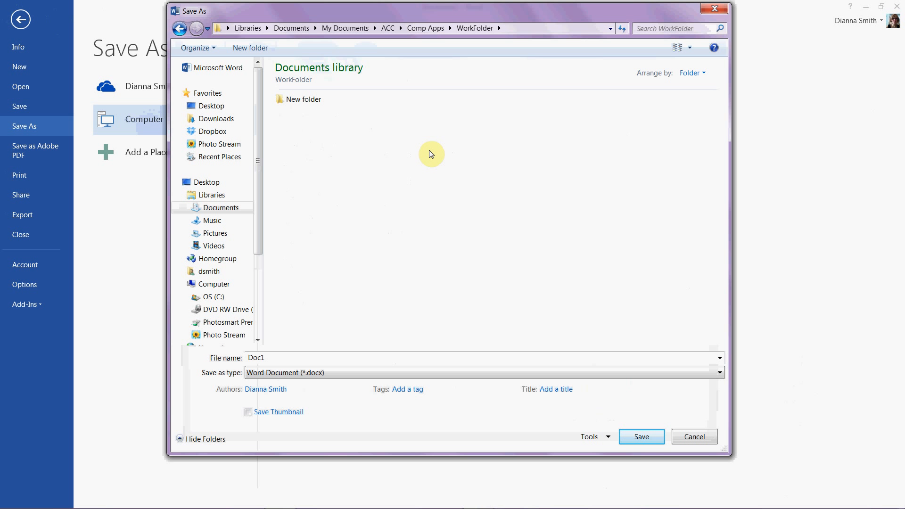
left_click(314, 107)
double_click(314, 106)
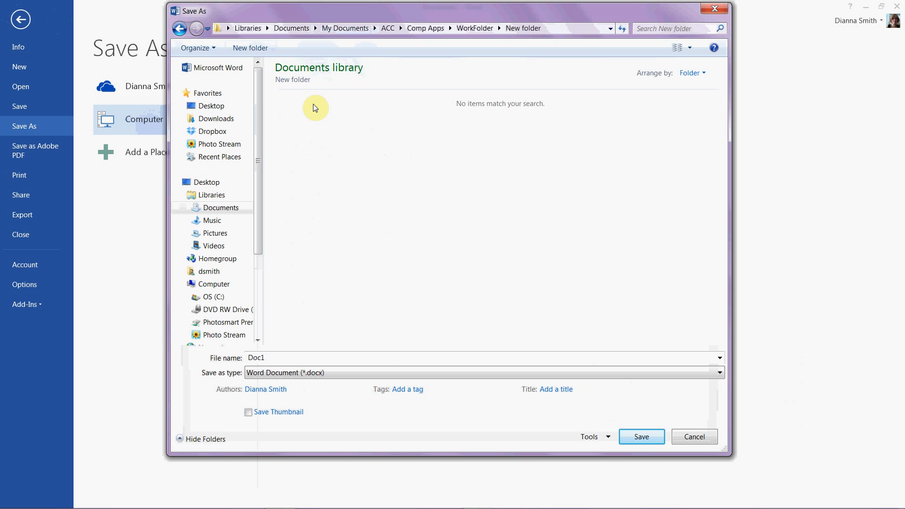
Save the document in the new folder with the user's surname and initial followed by '_Samaras Letterhead'
left_click(358, 361)
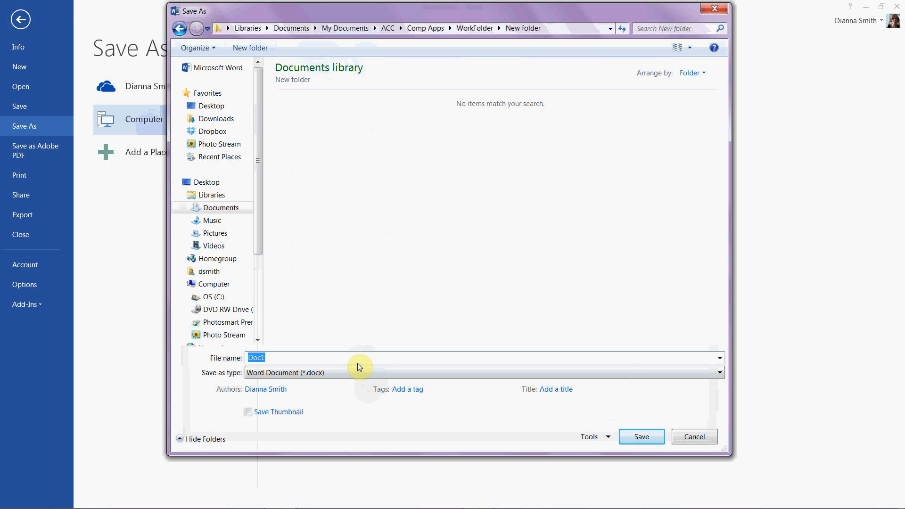
type("SmithD_")
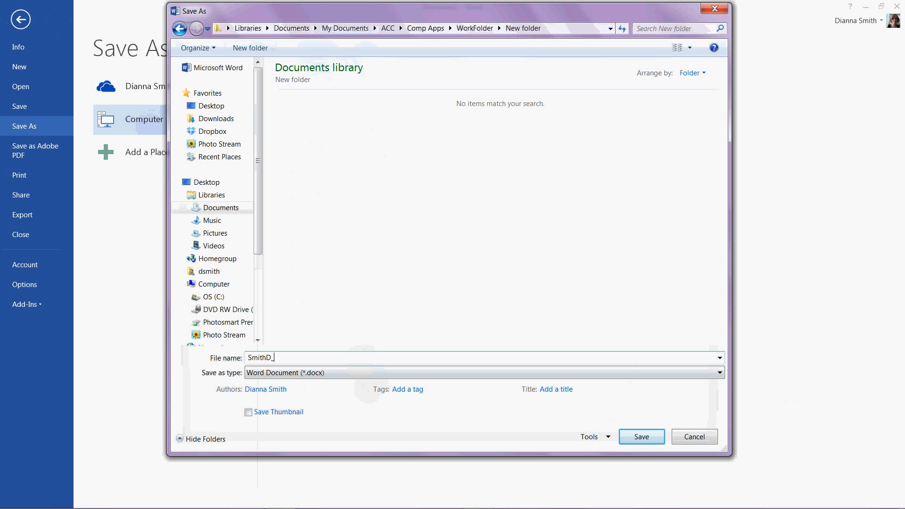
type("Samaras Letterhead")
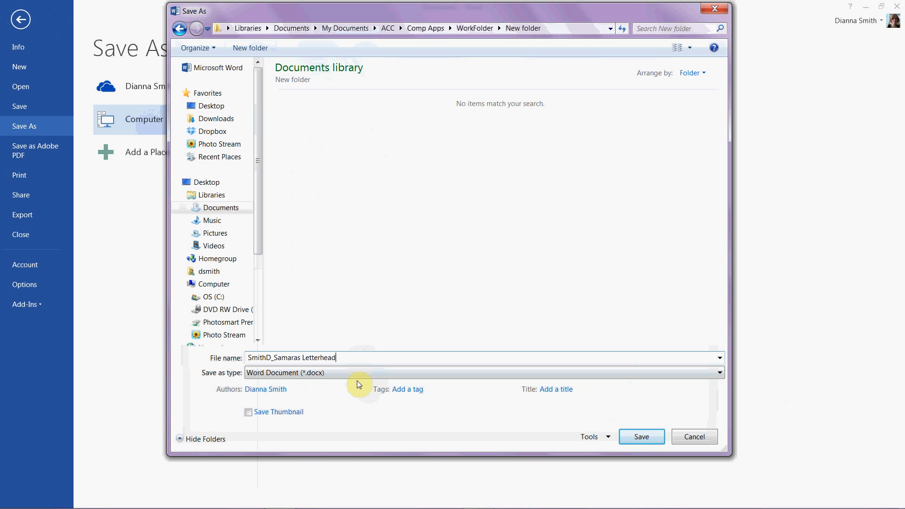
left_click(649, 441)
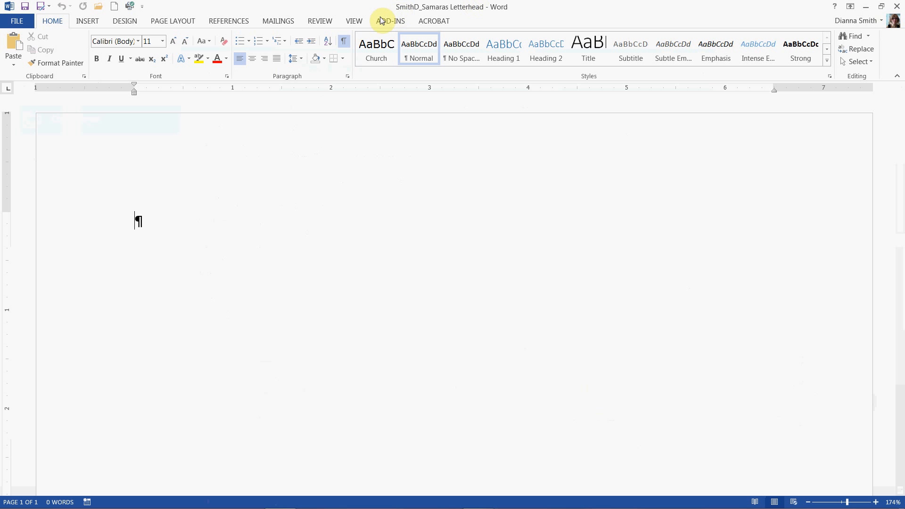
Zoom to page width and set the page margins to the Moderate preset
left_click(361, 22)
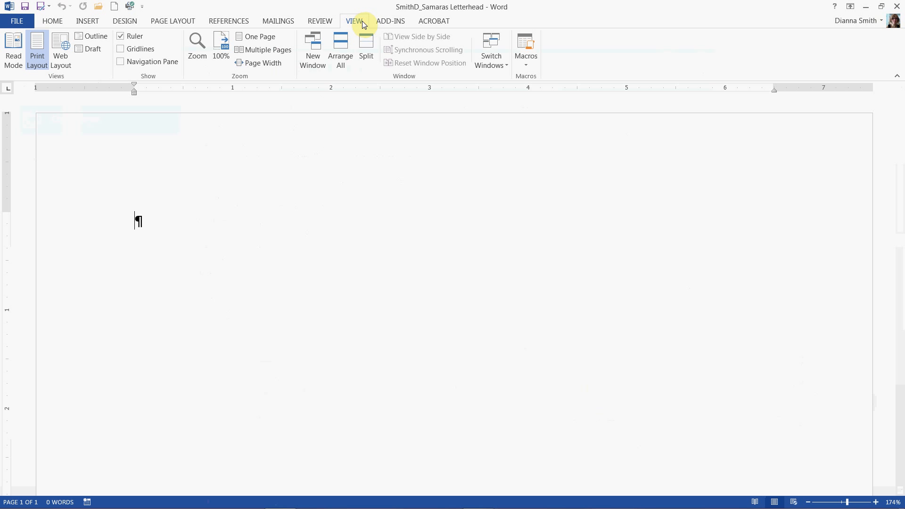
left_click(247, 62)
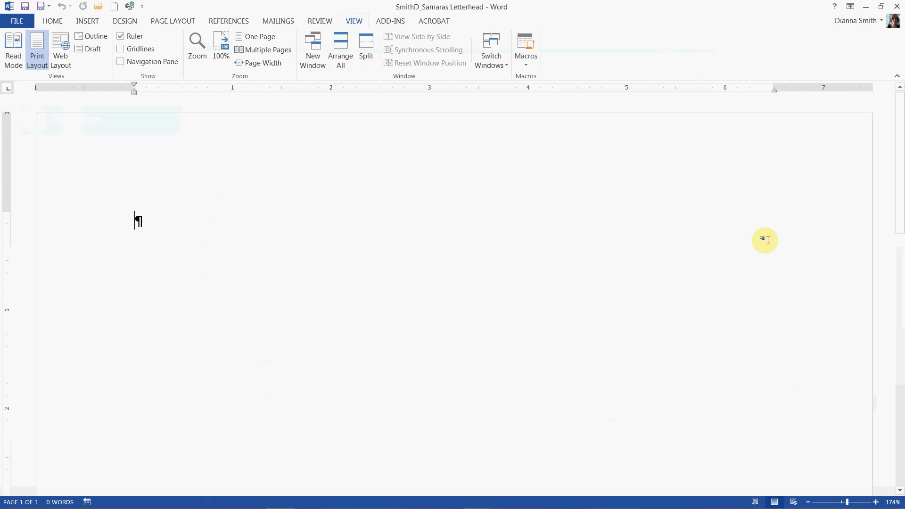
left_click(56, 22)
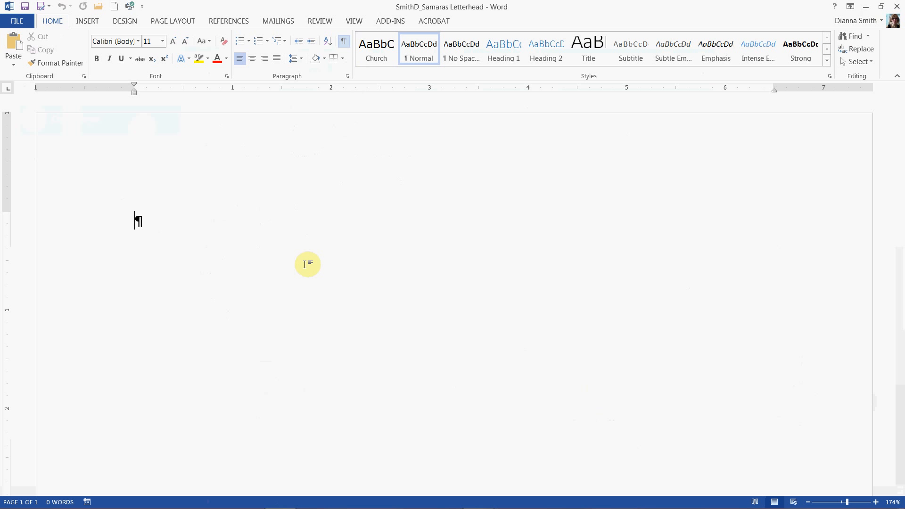
left_click(178, 23)
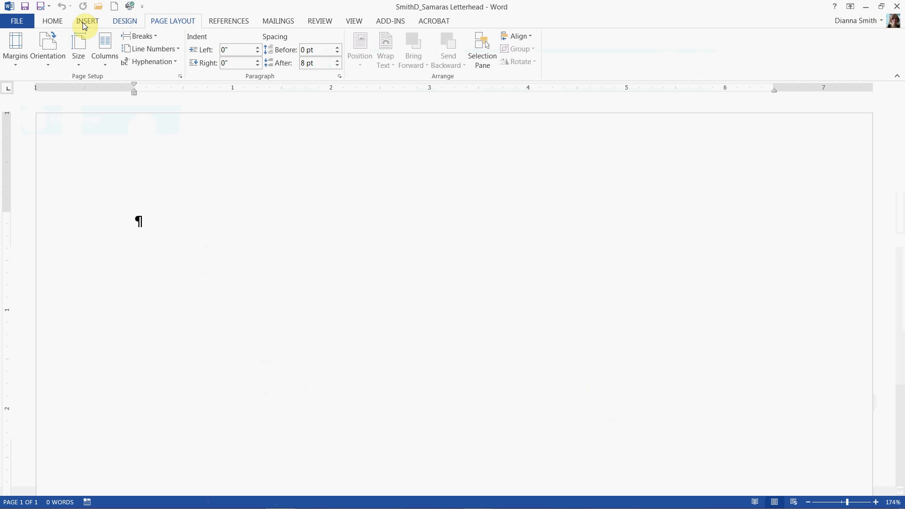
left_click(18, 63)
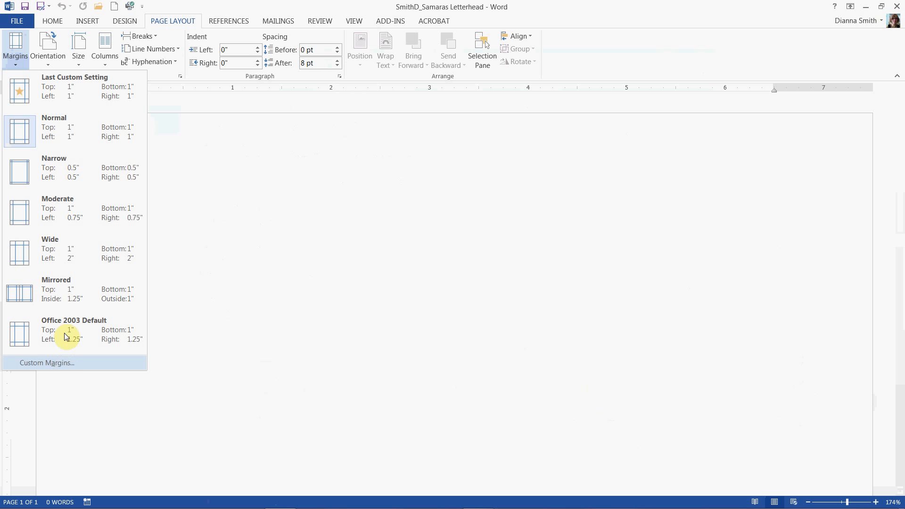
left_click(56, 230)
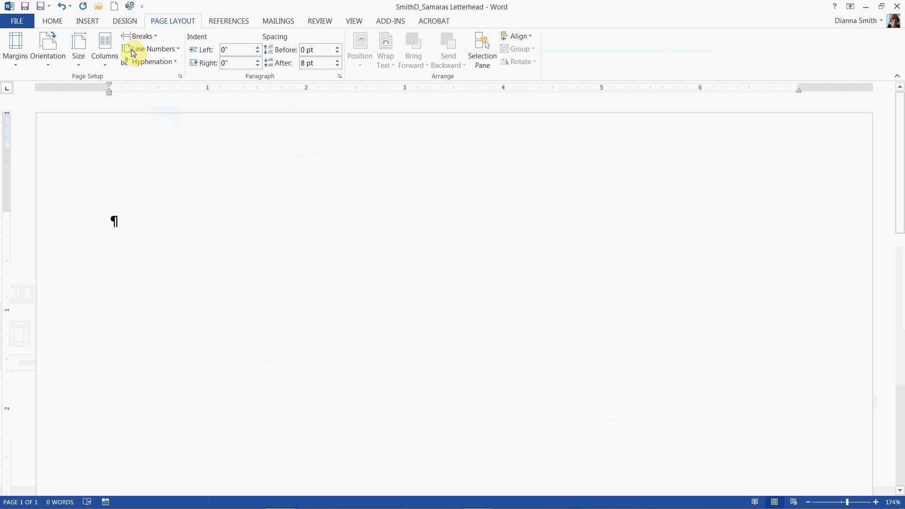
Draw a rectangle about 7.1" wide and 0.7" tall near the top of the page
left_click(88, 22)
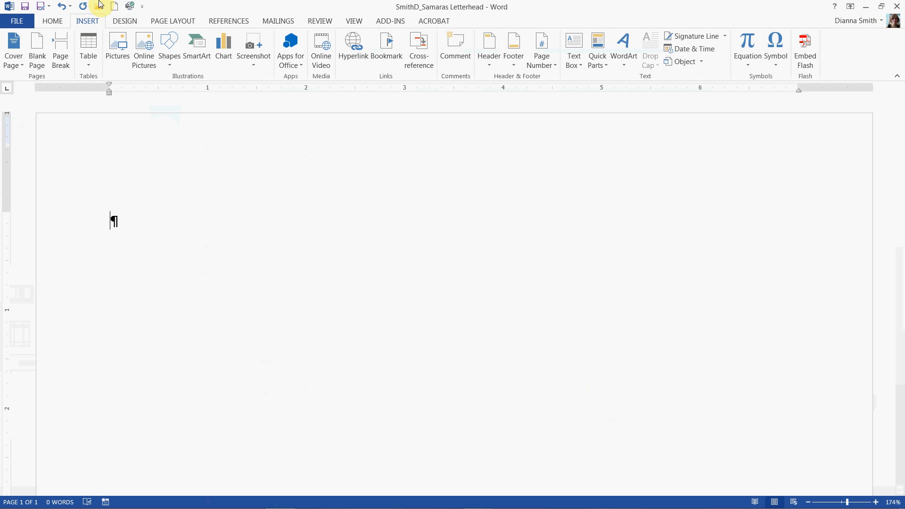
left_click(170, 56)
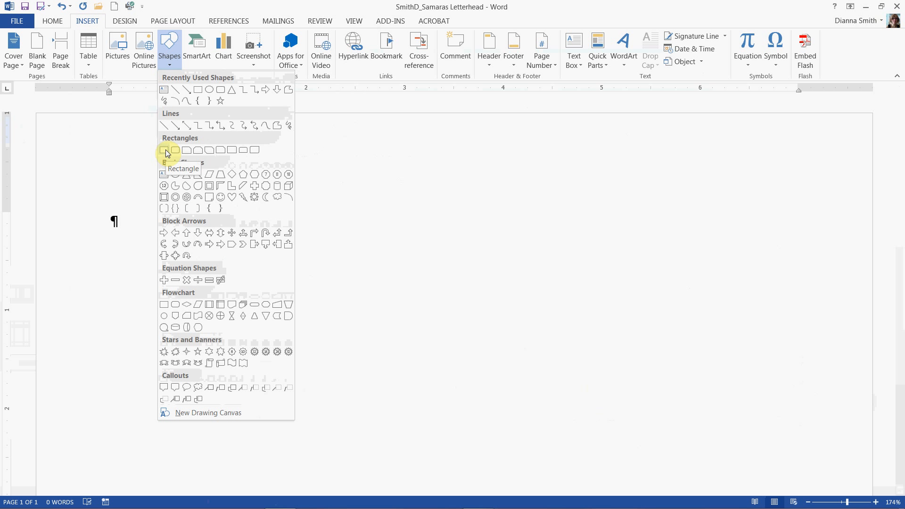
left_click(199, 92)
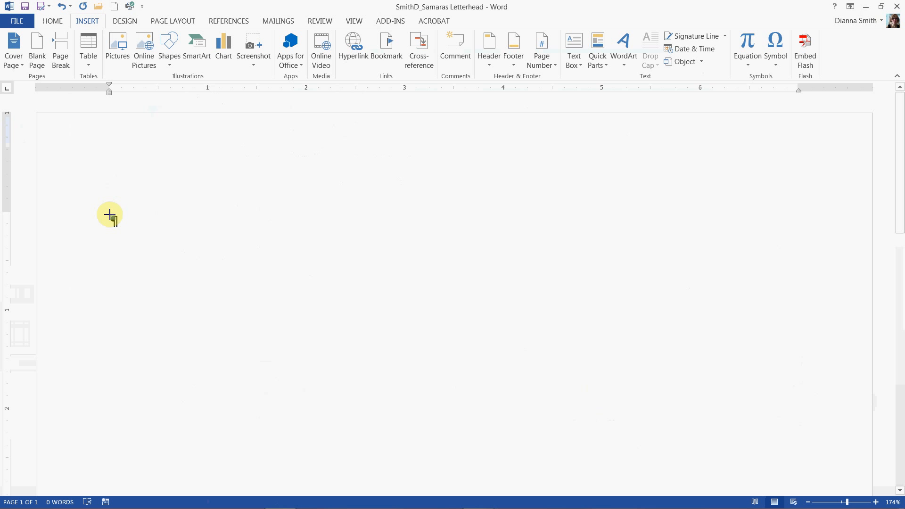
mouse_move(109, 214)
left_mouse_down()
mouse_move(327, 268)
mouse_move(755, 305)
mouse_move(789, 281)
mouse_move(811, 286)
left_mouse_up()
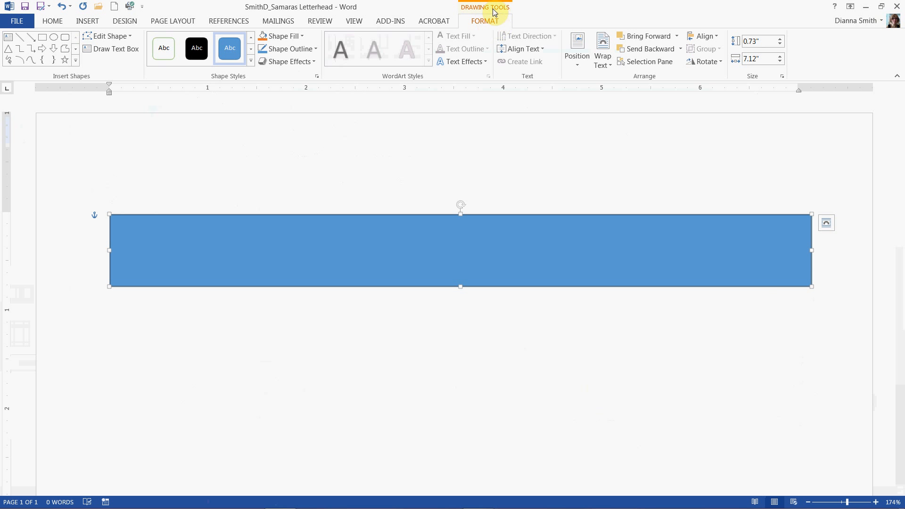
Set the rectangle's height to 0.53" and its width to 5.7"
left_click(750, 42)
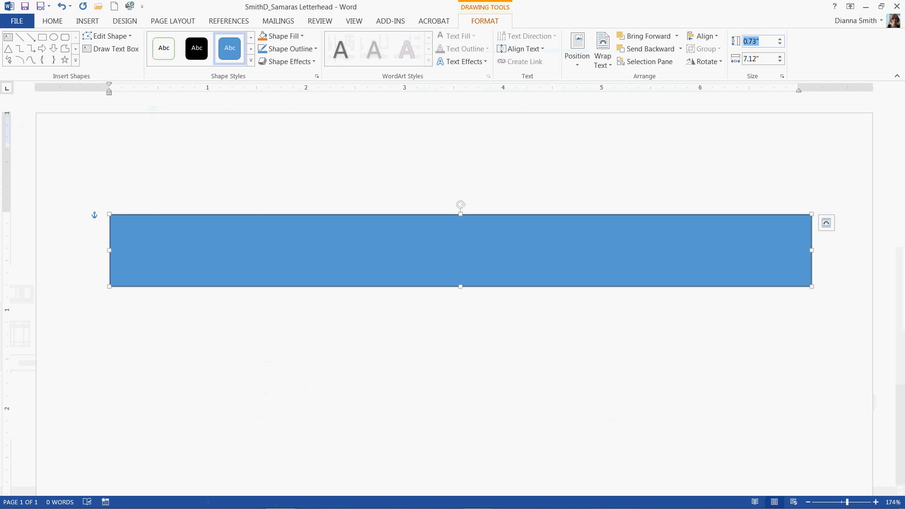
key("BackSpace")
type(".53")
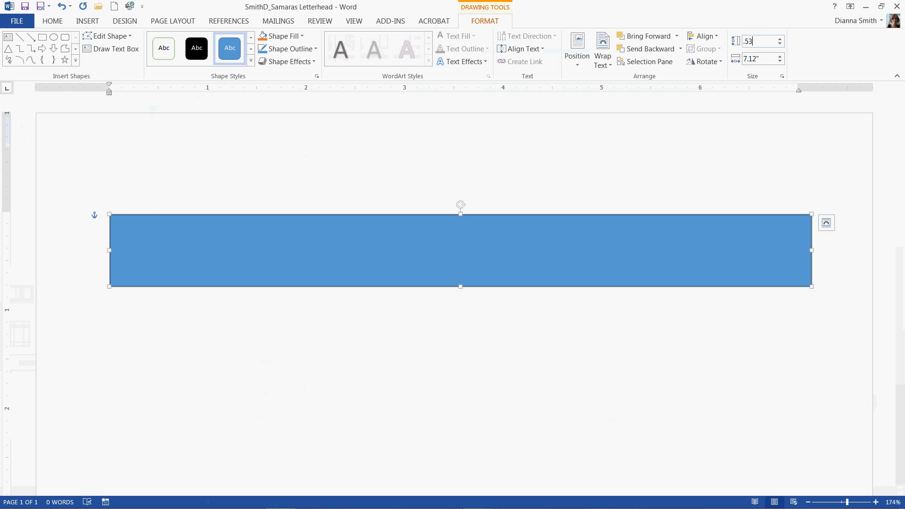
left_click(760, 59)
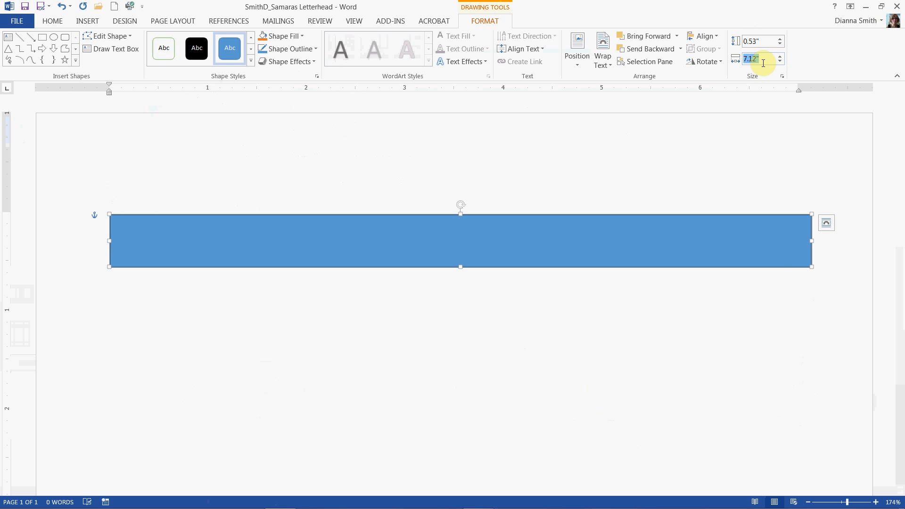
type("5.7")
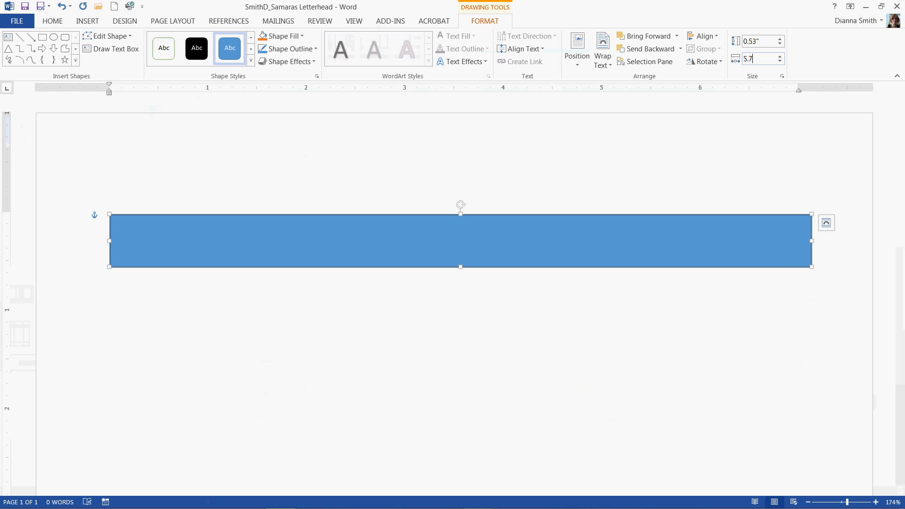
left_click(766, 40)
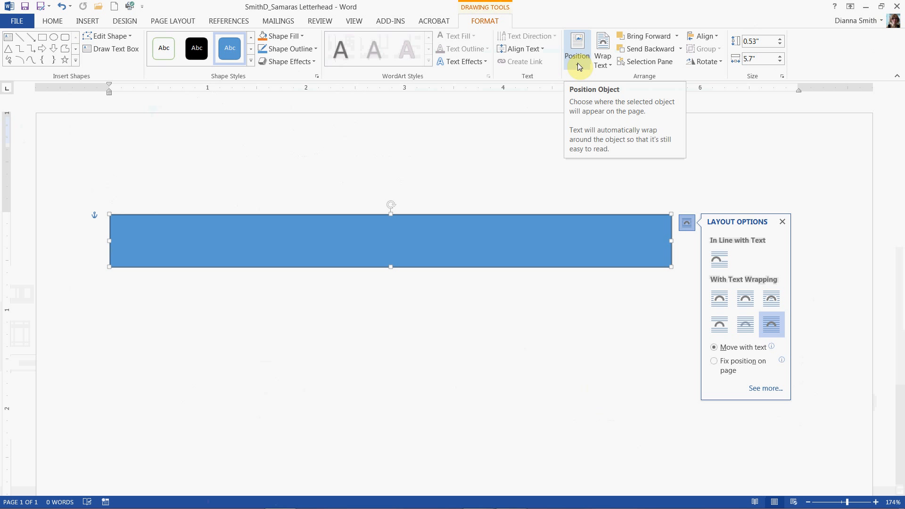
Position the rectangle at top center and set its text wrapping to Top and Bottom
left_click(577, 49)
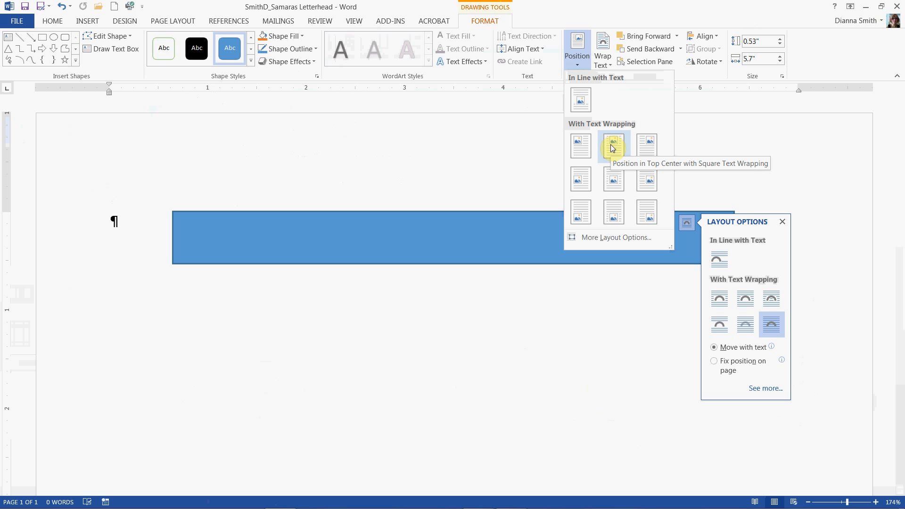
left_click(612, 146)
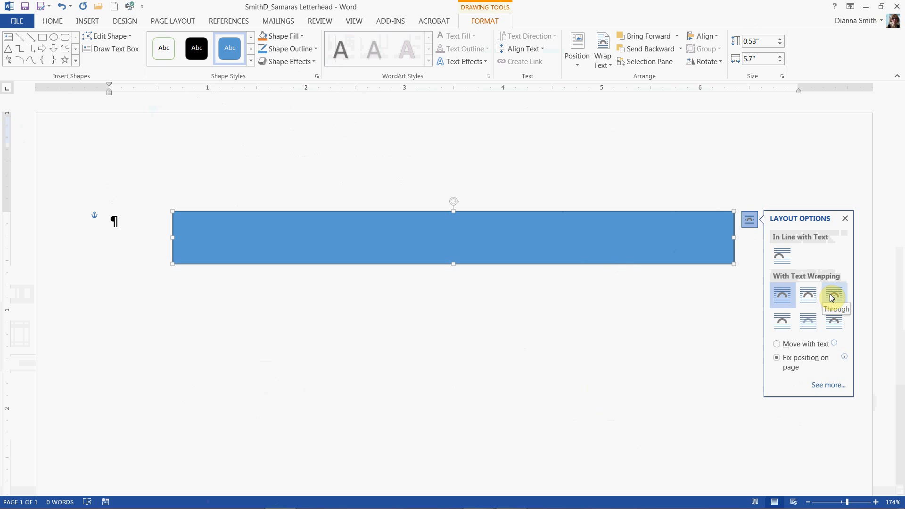
left_click(781, 324)
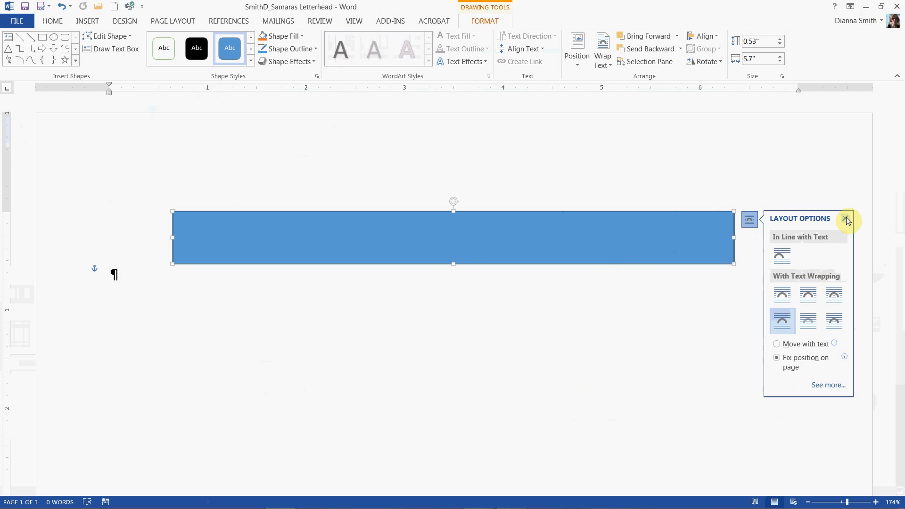
left_click(845, 219)
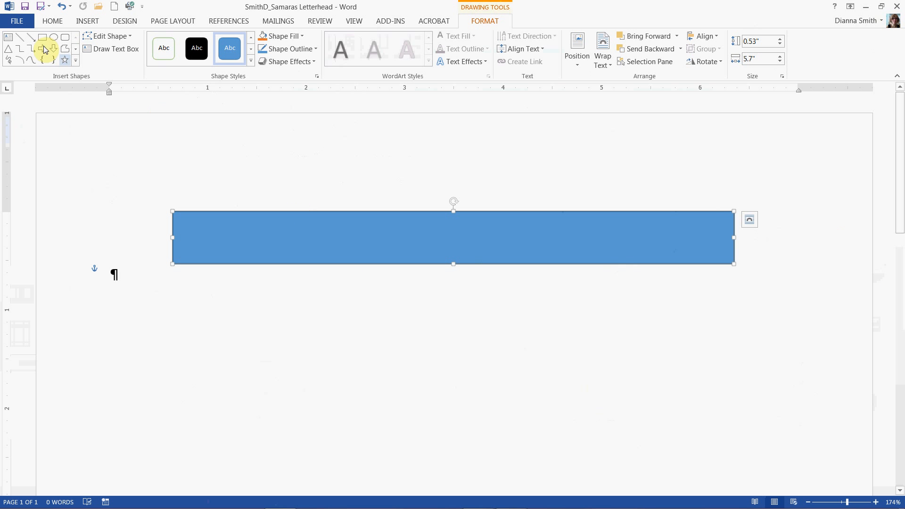
Save the document and apply a light blue gradient shape style from the gallery's fourth row to the rectangle
left_click(27, 8)
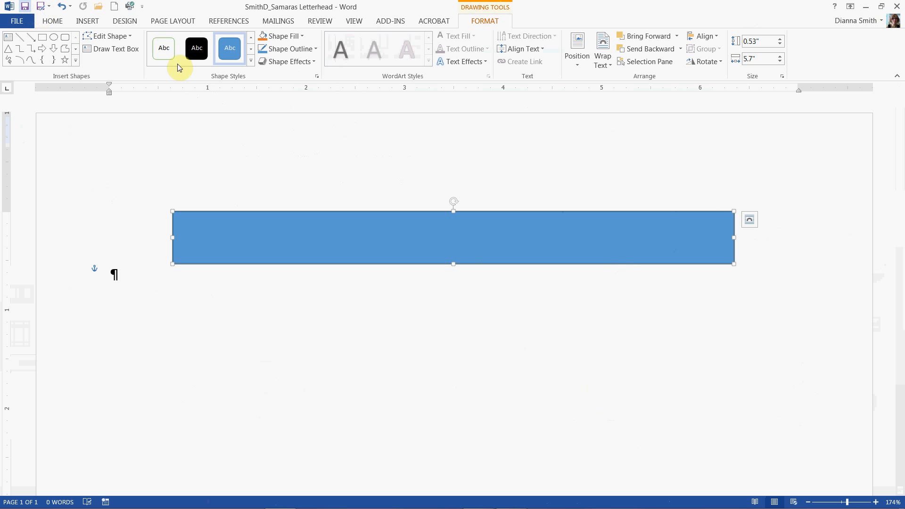
left_click(319, 239)
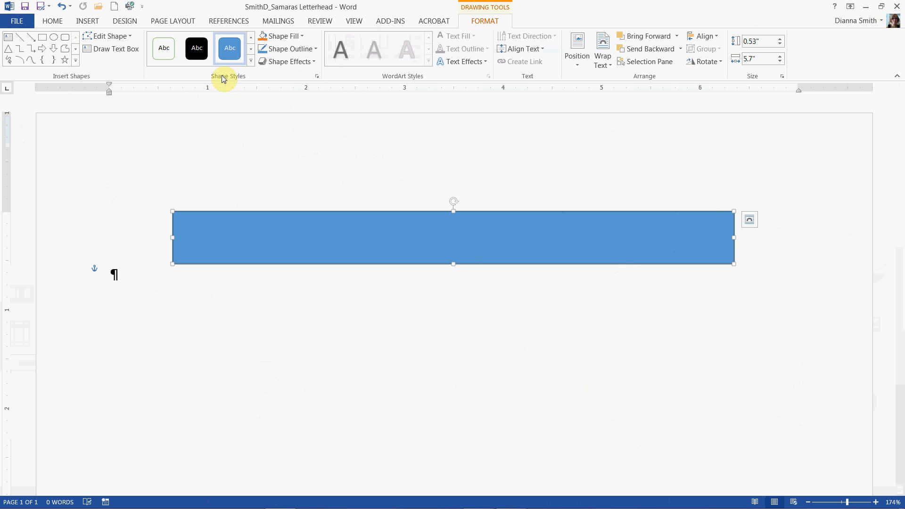
left_click(252, 62)
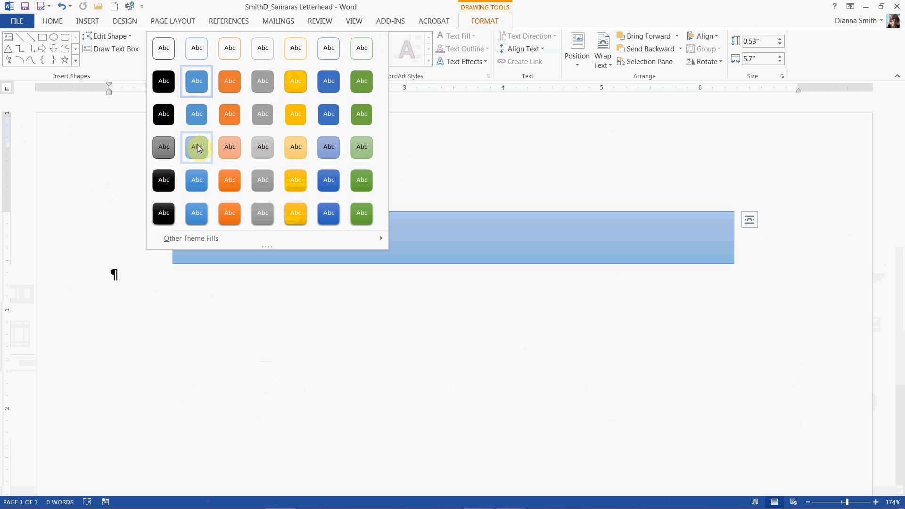
left_click(197, 147)
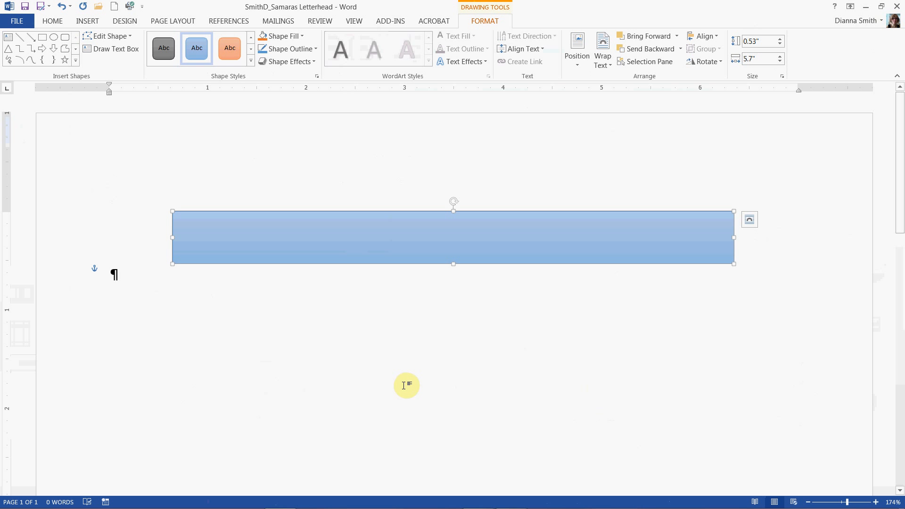
Add text to the rectangle and enter the letterhead owner's full name
right_click(346, 244)
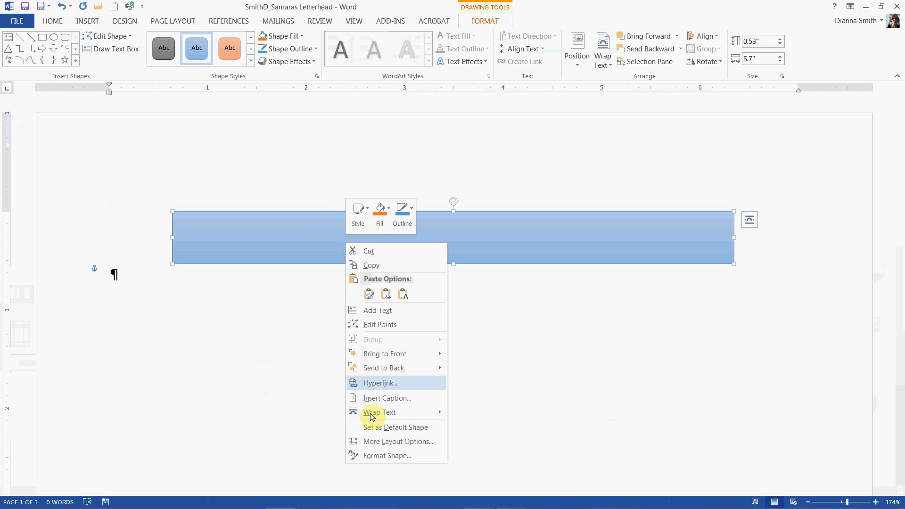
left_click(376, 309)
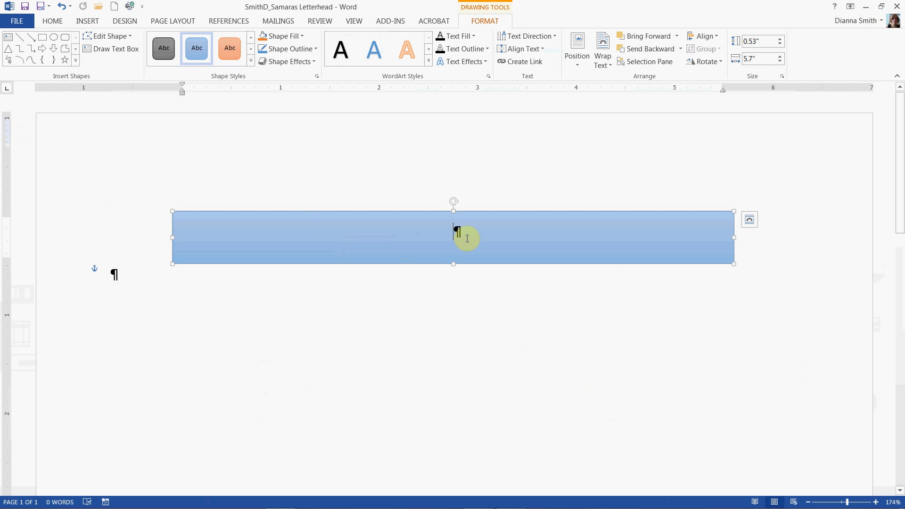
left_click(55, 22)
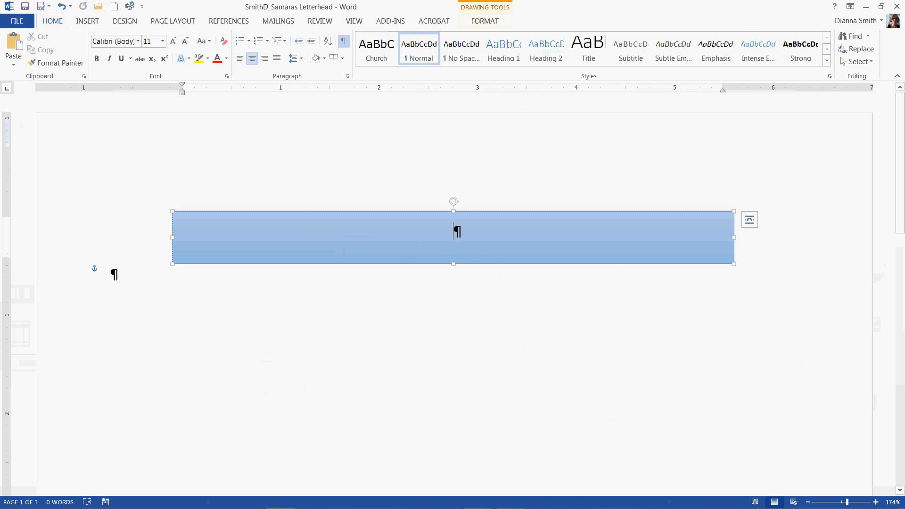
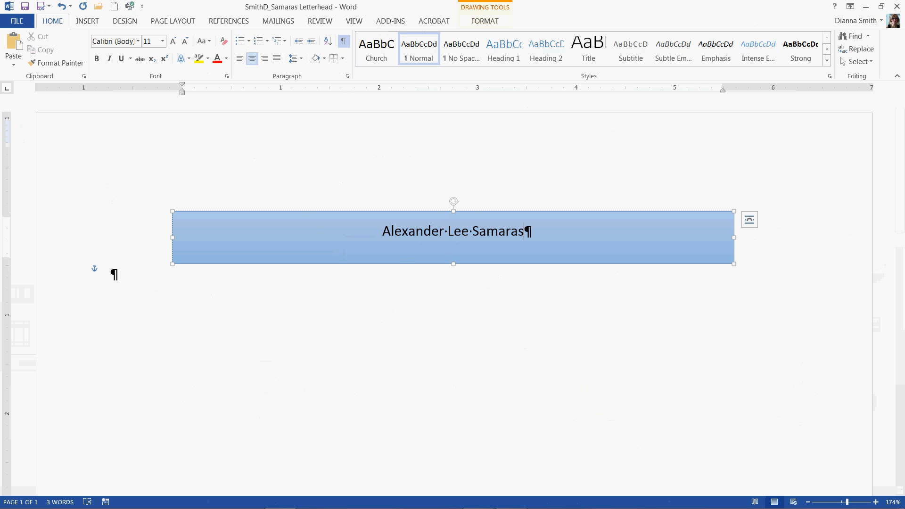
Select the name text in the rectangle and format it as 24 pt bold
triple_click(358, 233)
left_click(430, 243)
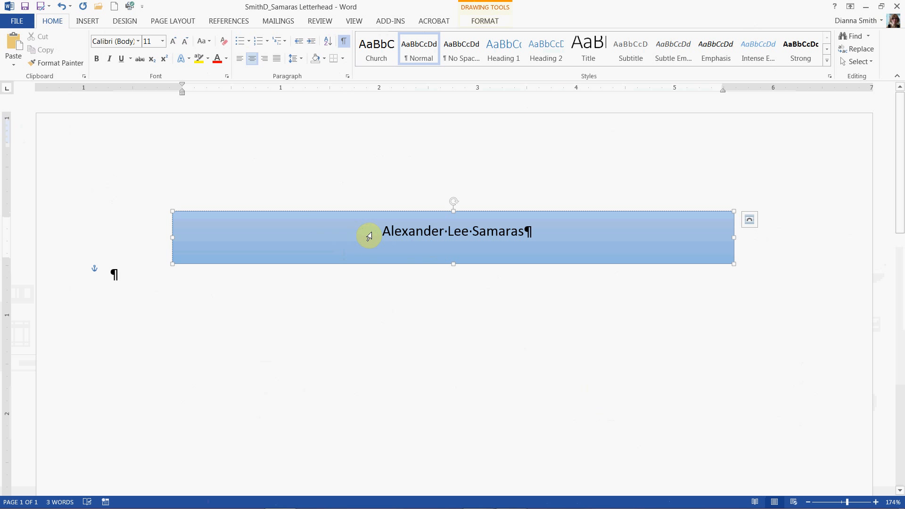
left_click(369, 236)
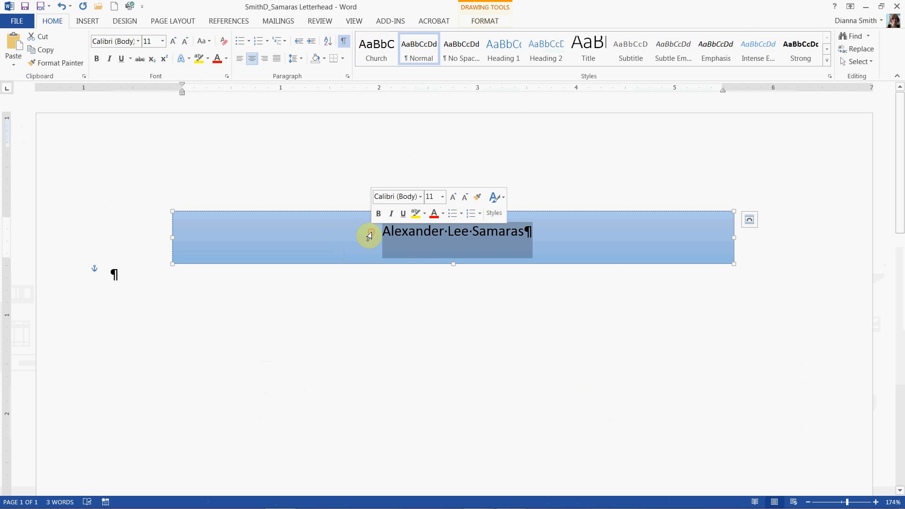
left_click(412, 235)
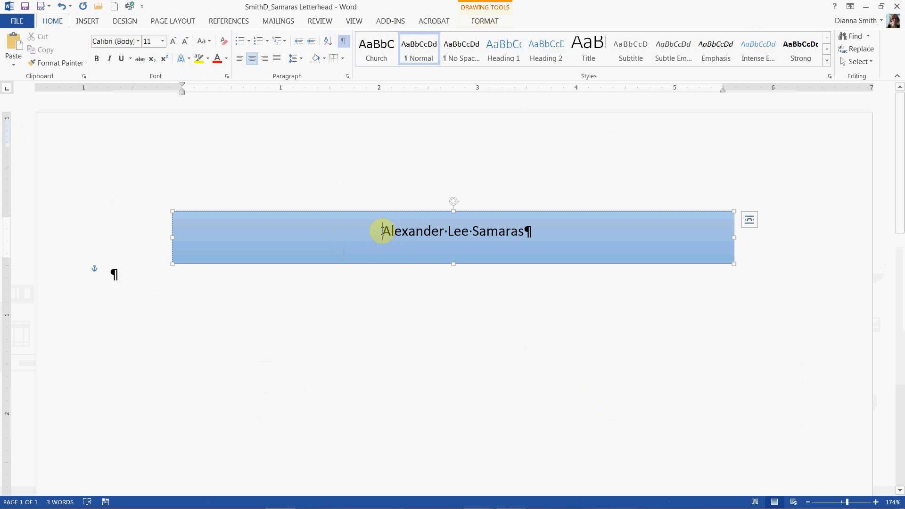
left_click_drag(381, 230, 567, 239)
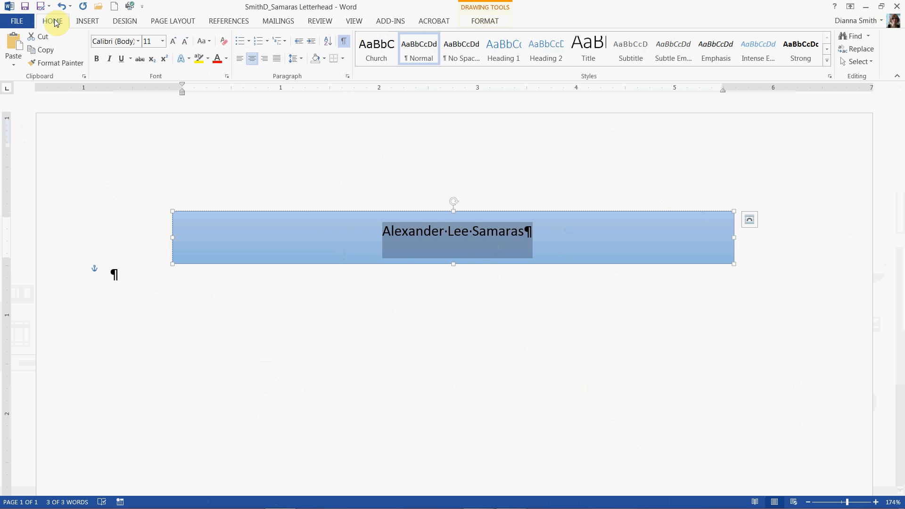
left_click(175, 44)
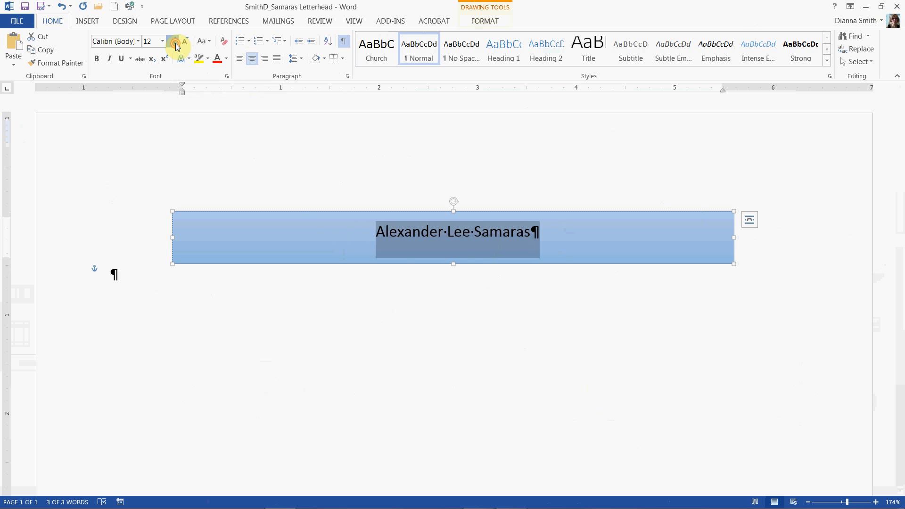
left_click(175, 43)
left_click(175, 44)
left_click(175, 44)
left_click(175, 43)
left_click(176, 44)
left_click(175, 43)
left_click(175, 44)
left_click(175, 43)
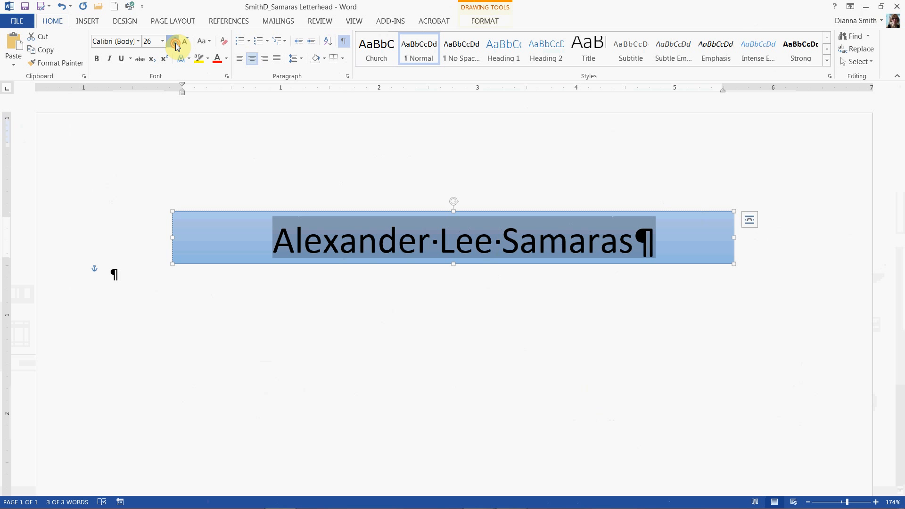
left_click(175, 43)
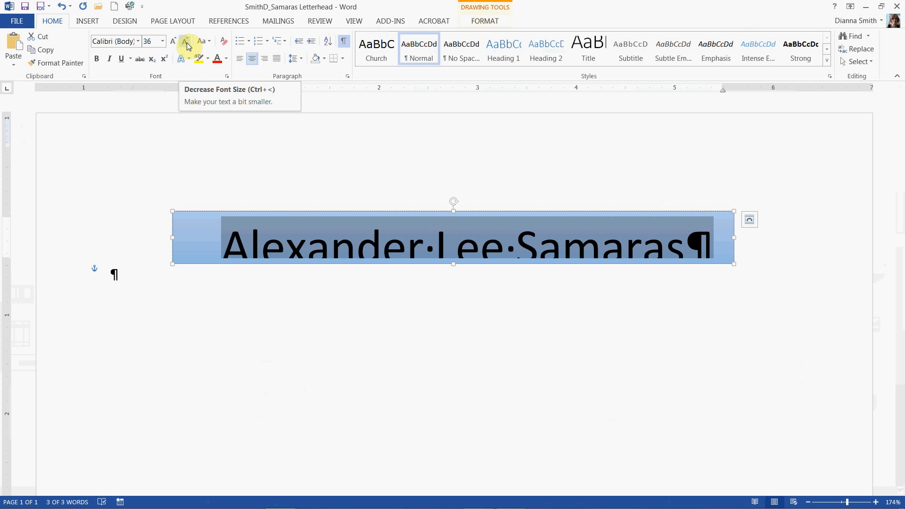
left_click(186, 42)
left_click(187, 42)
left_click(187, 42)
left_click(187, 43)
left_click(187, 42)
left_click(186, 43)
left_click(186, 42)
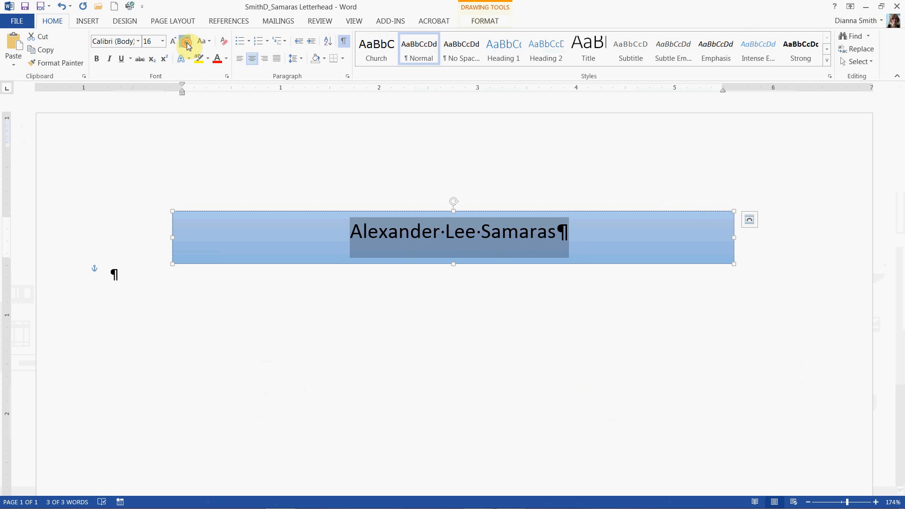
left_click(186, 42)
left_click(186, 42)
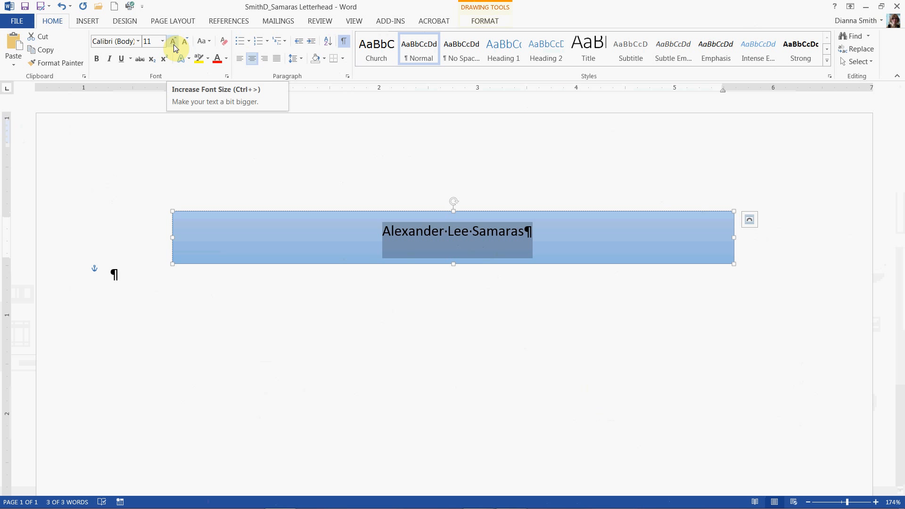
left_click(174, 44)
left_click(173, 45)
left_click(174, 44)
left_click(174, 44)
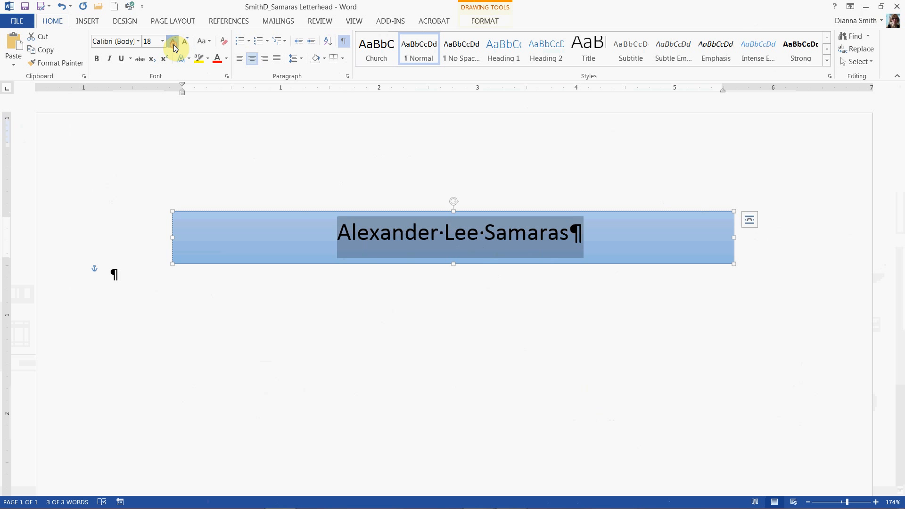
left_click(174, 45)
left_click(174, 45)
left_click(173, 44)
left_click(173, 44)
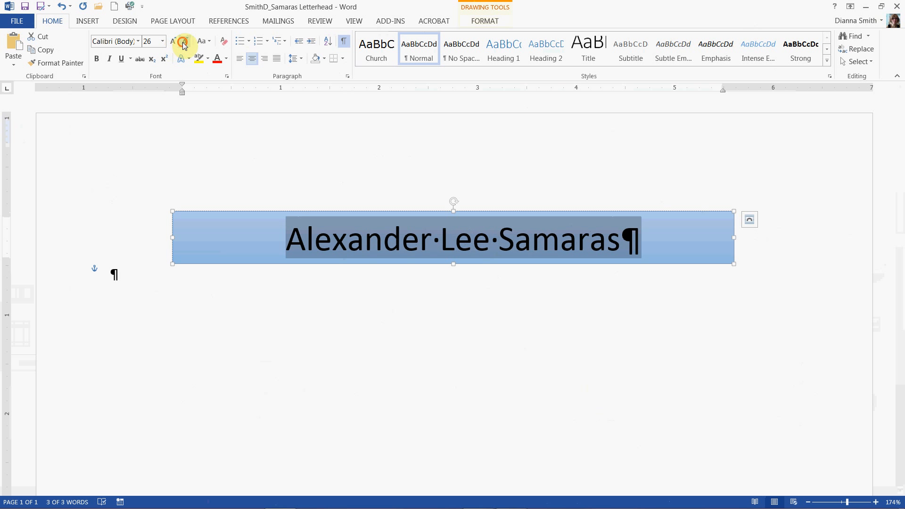
left_click(184, 43)
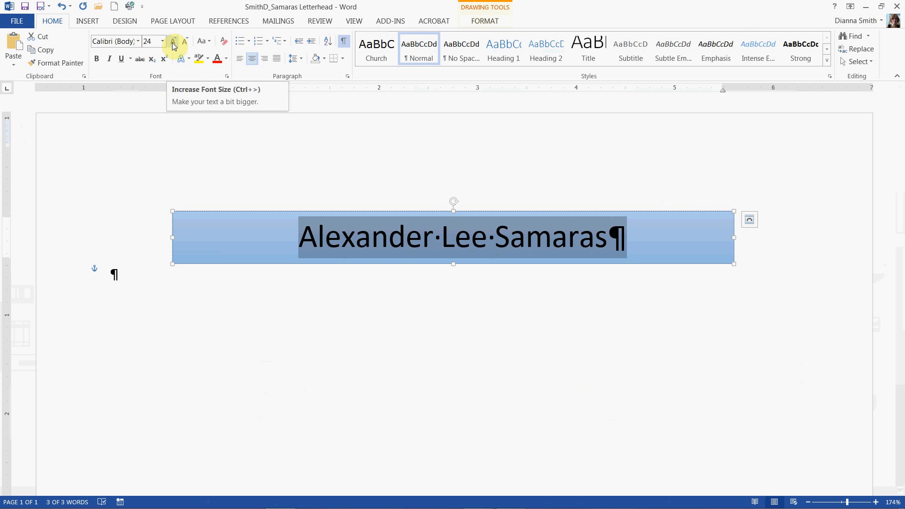
left_click(96, 60)
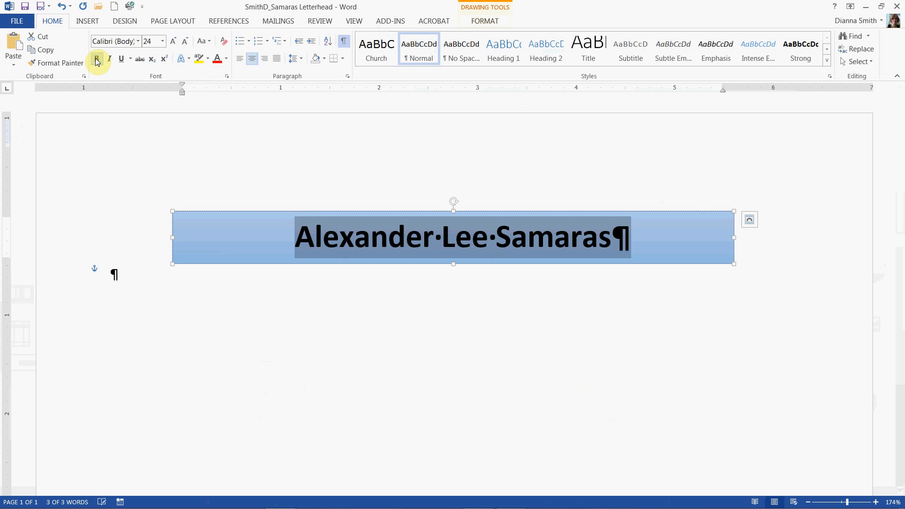
left_click(147, 273)
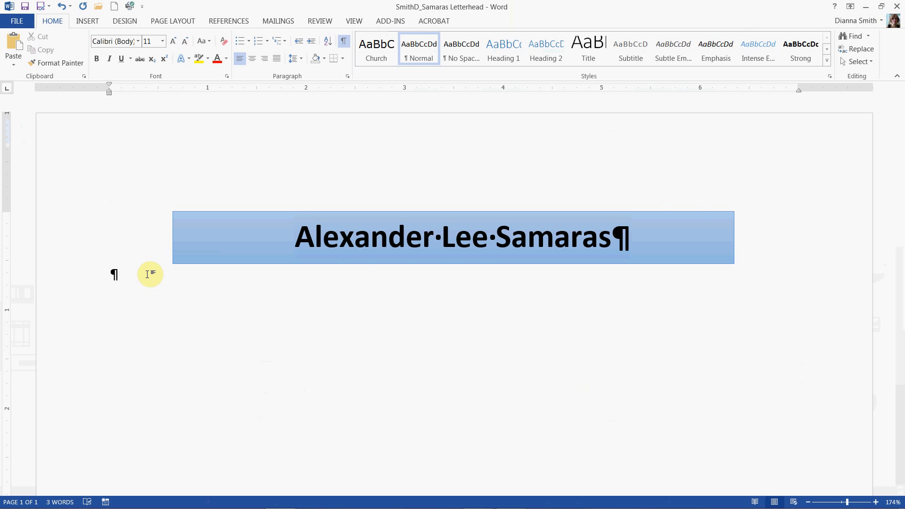
Apply the Organic document theme and save the document
left_click(124, 23)
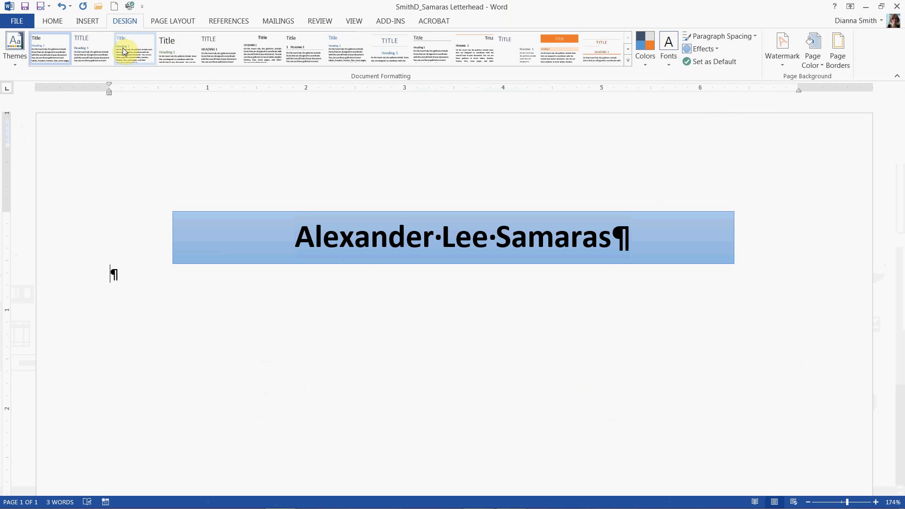
left_click(18, 64)
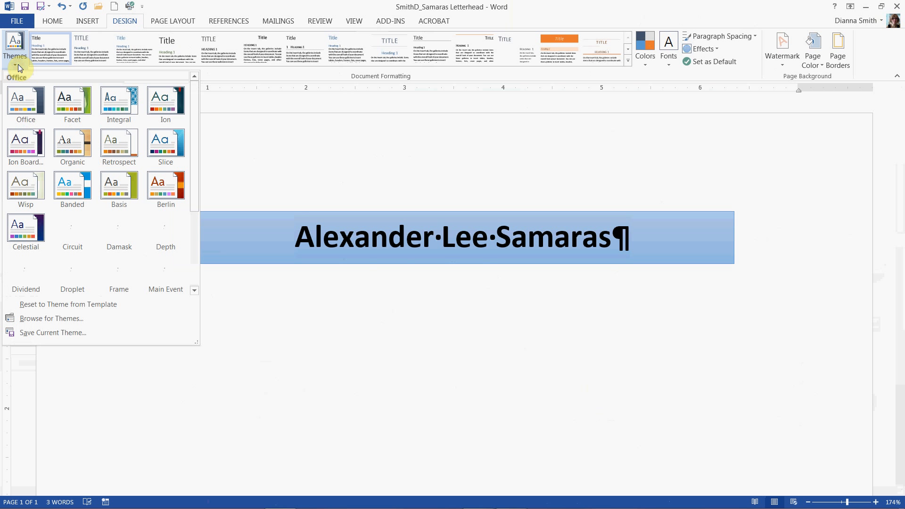
left_click(69, 140)
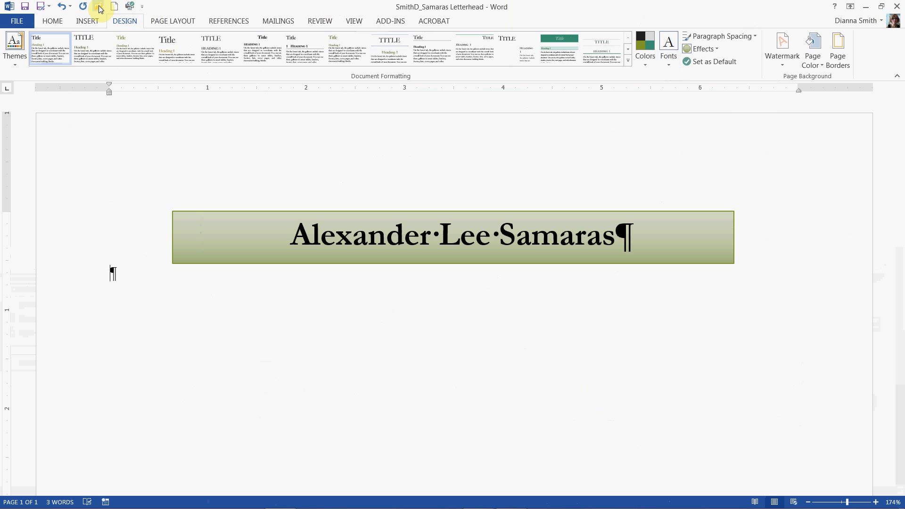
left_click(24, 6)
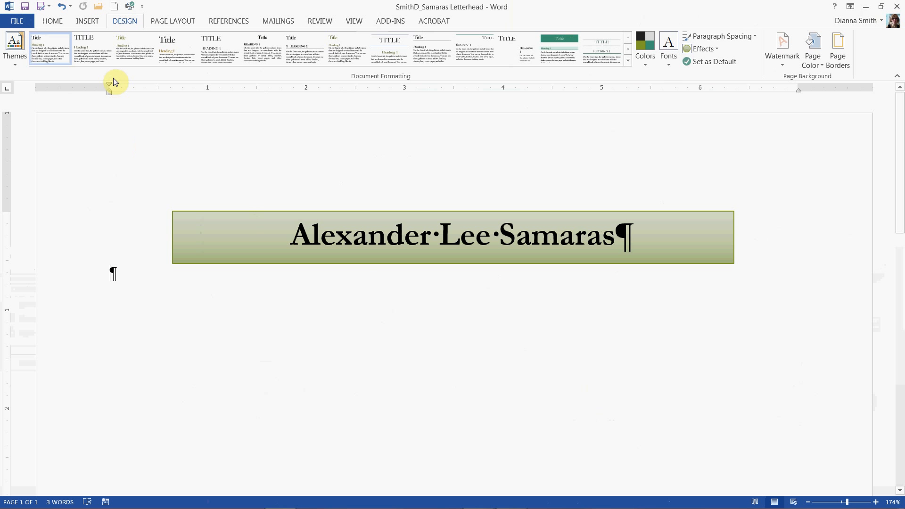
Search Office.com Clip Art for books, browse the results, and insert the stacked books clip art
left_click(94, 24)
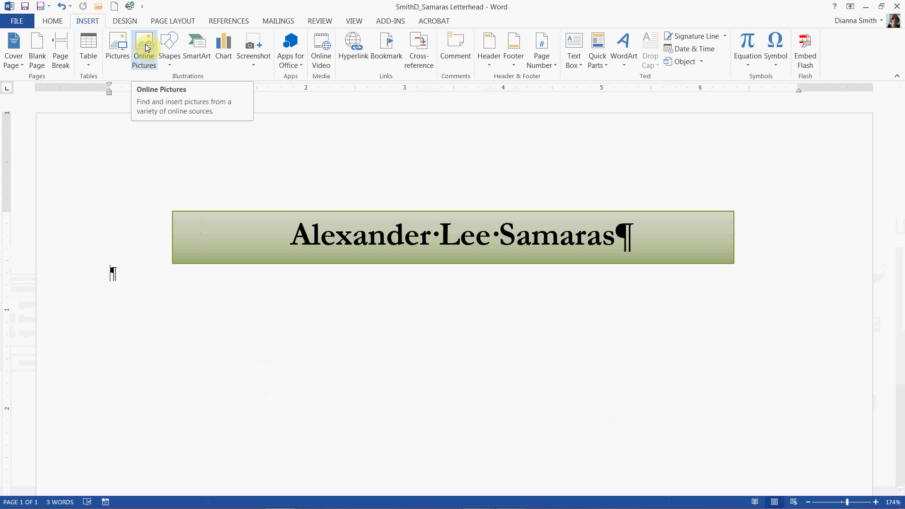
left_click(145, 44)
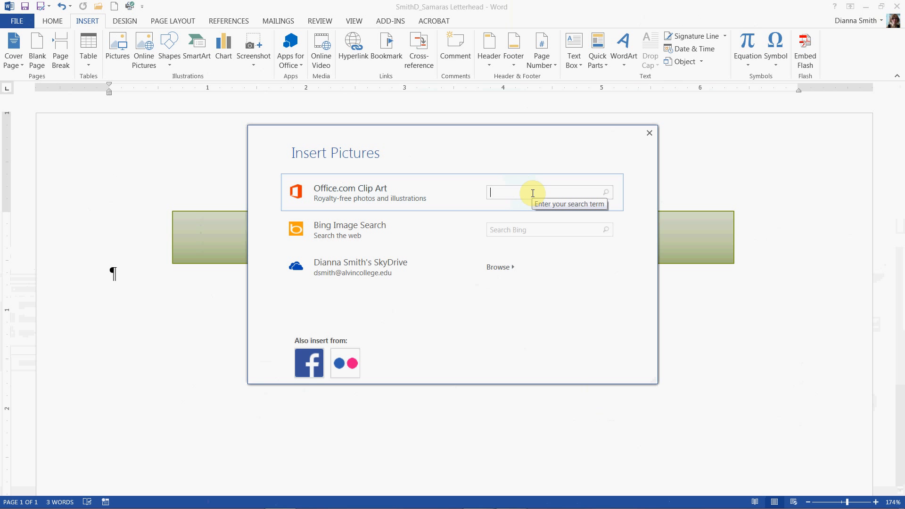
type("books")
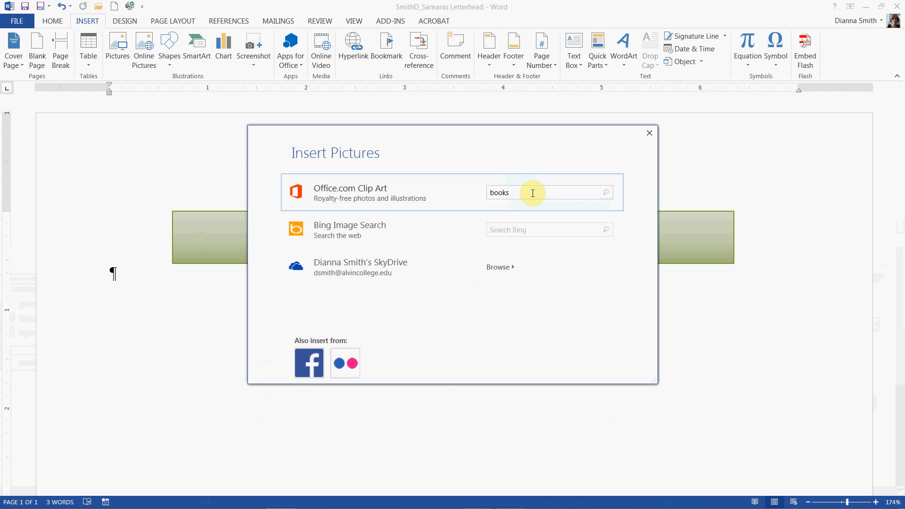
left_click(606, 198)
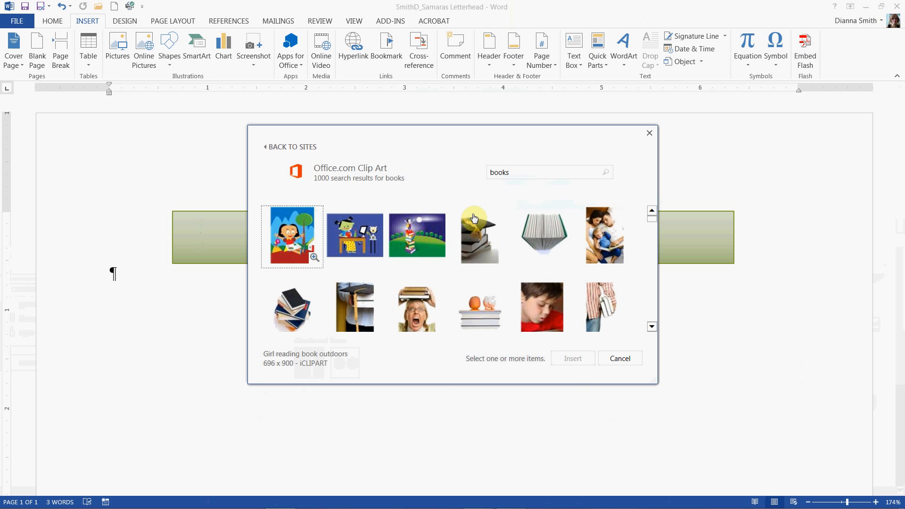
left_click(650, 328)
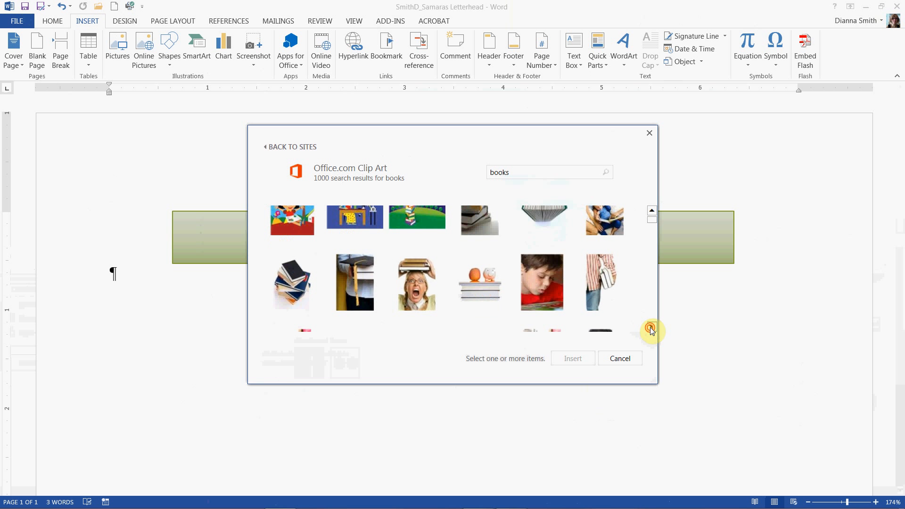
left_click(651, 328)
left_click(650, 328)
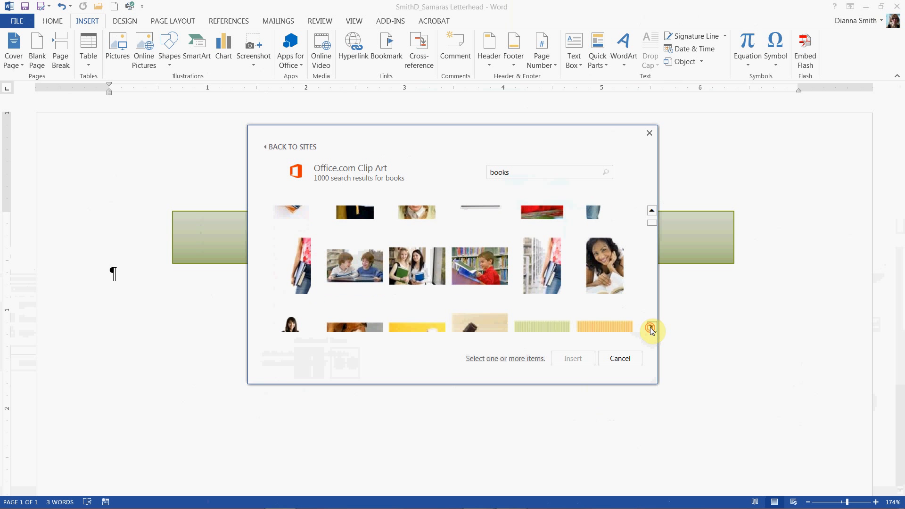
left_click(650, 328)
left_click(650, 328)
left_click(651, 328)
left_click(650, 328)
left_click(651, 328)
left_click(650, 328)
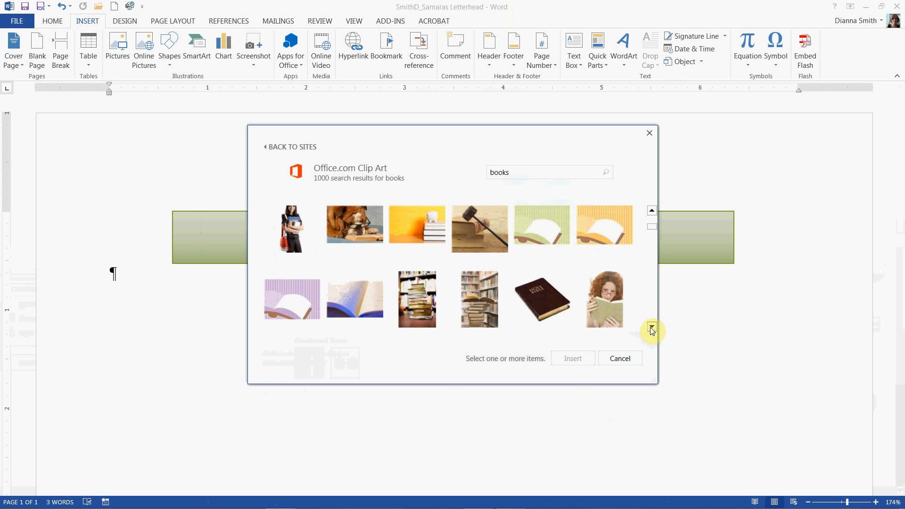
left_click(651, 328)
left_click(651, 328)
left_click(651, 329)
left_click(650, 328)
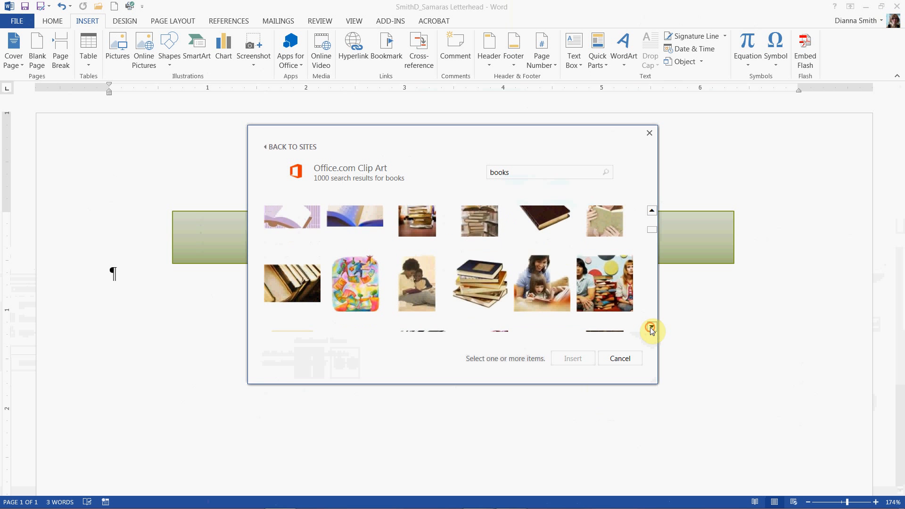
left_click(651, 328)
left_click(651, 329)
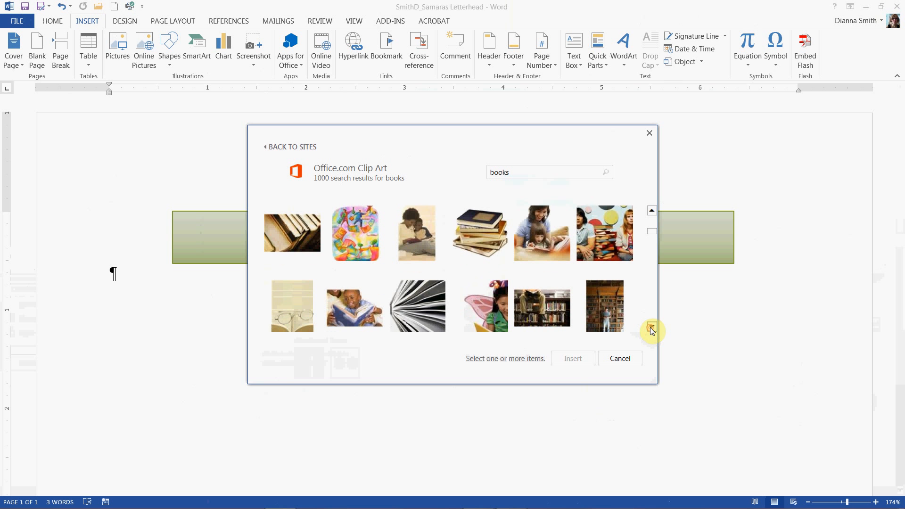
left_click(650, 328)
left_click(651, 328)
left_click(650, 328)
left_click(650, 329)
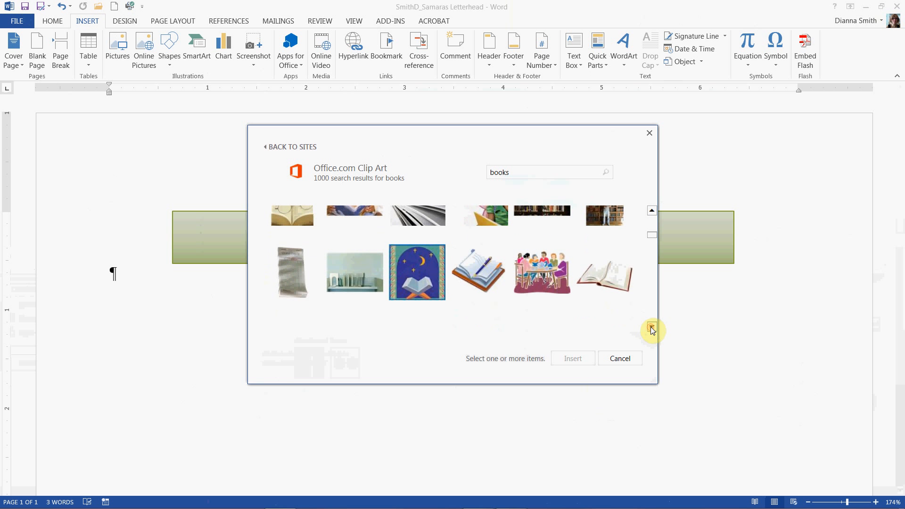
left_click(650, 328)
left_click(650, 328)
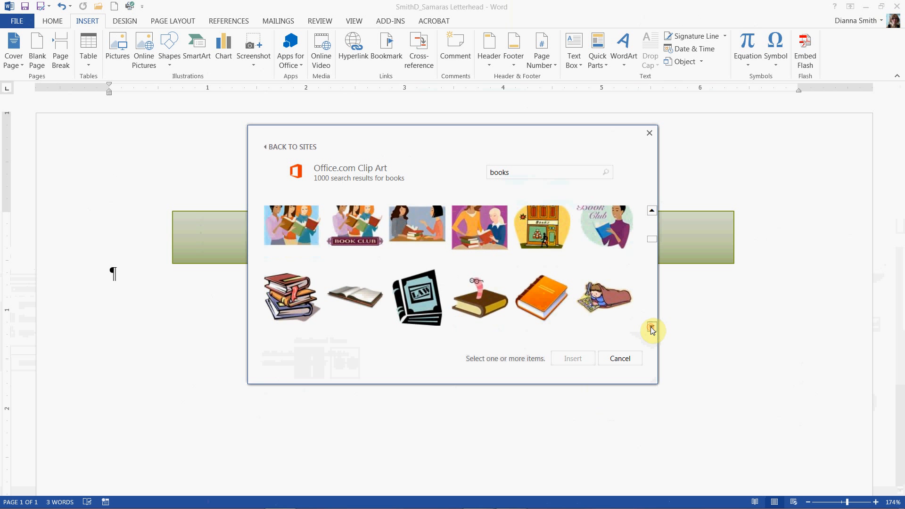
left_click(285, 300)
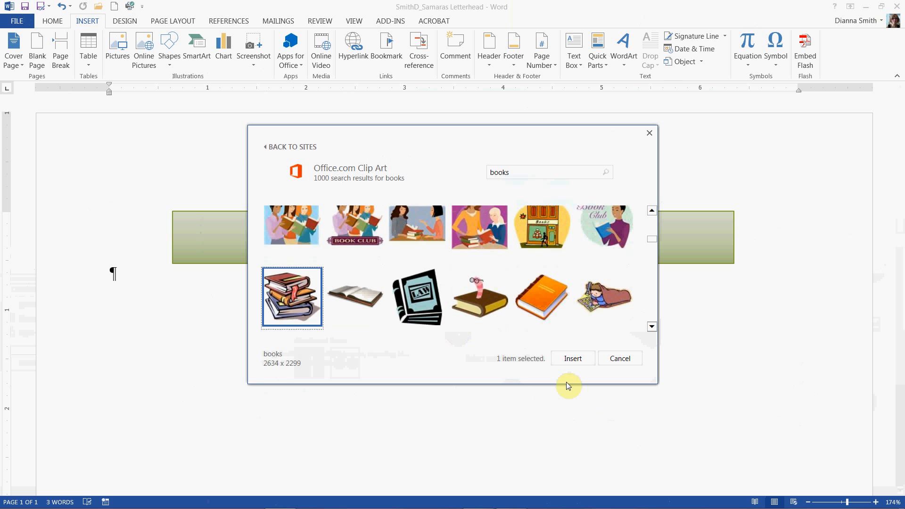
left_click(572, 359)
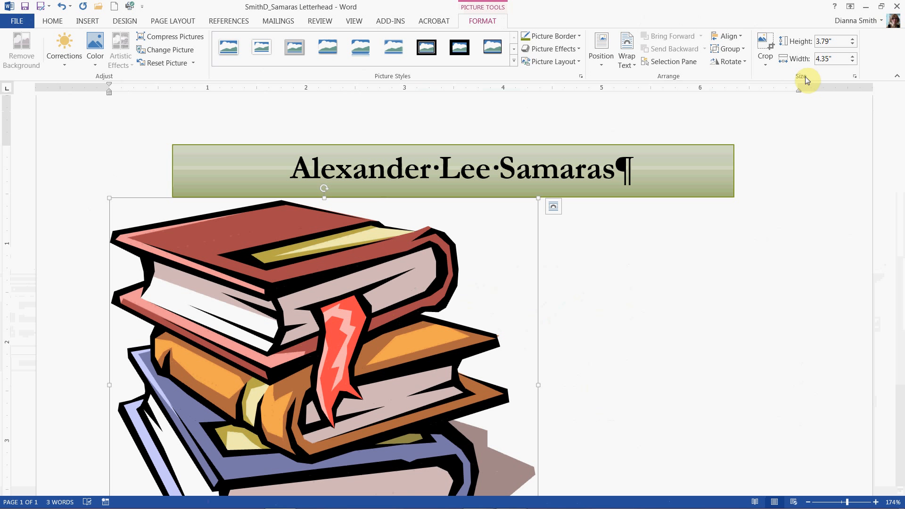
Scale the picture to 14% height and width with aspect ratio locked in the Layout size settings
left_click(854, 76)
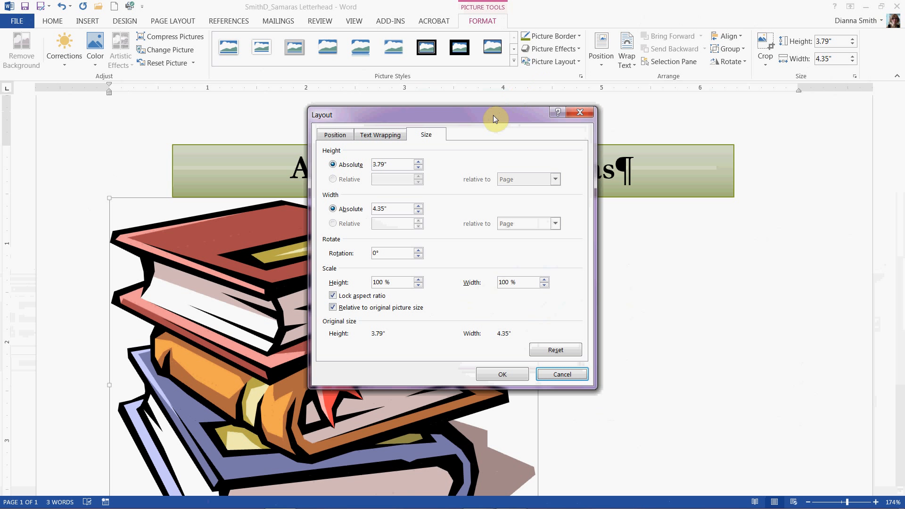
left_click_drag(493, 115, 489, 69)
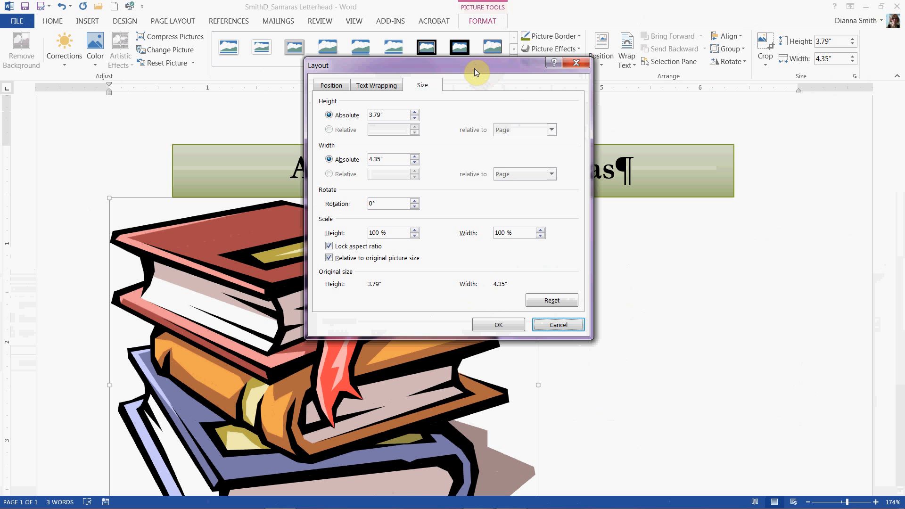
left_click_drag(471, 67, 461, 93)
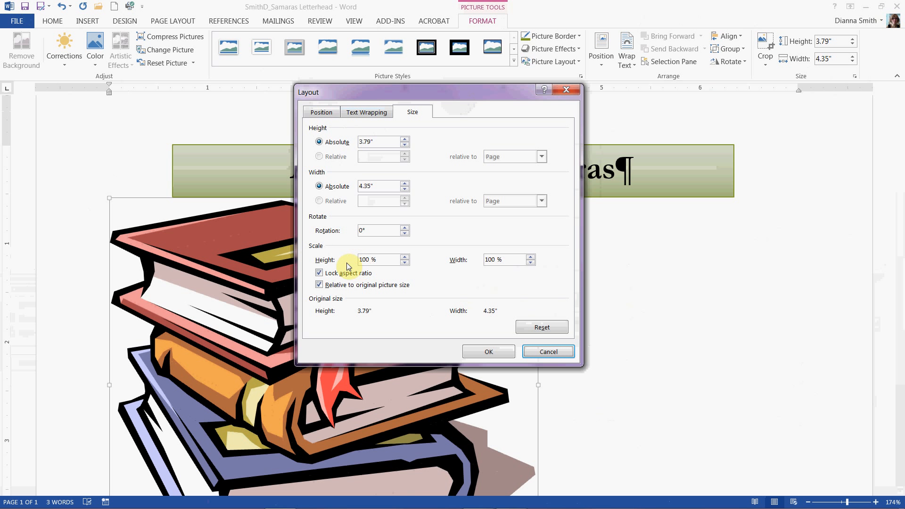
left_click(377, 260)
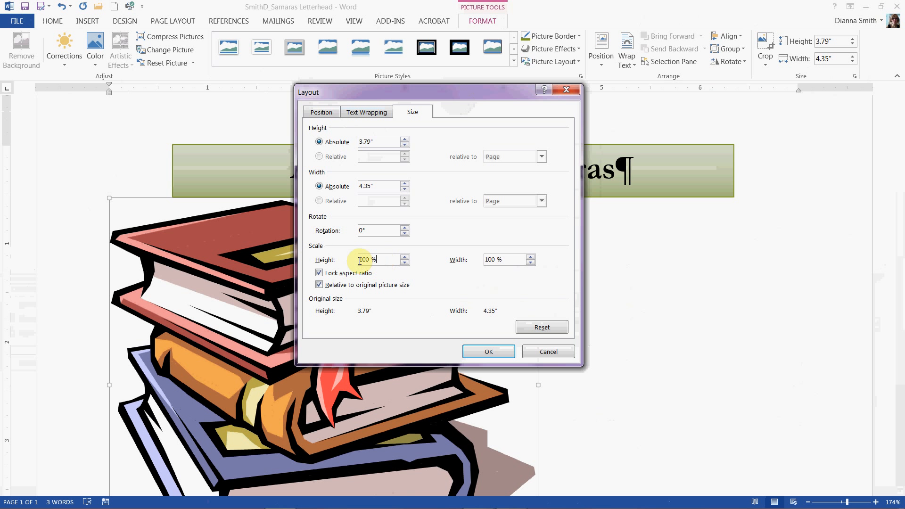
left_click_drag(360, 261, 342, 264)
type("14")
left_click(509, 259)
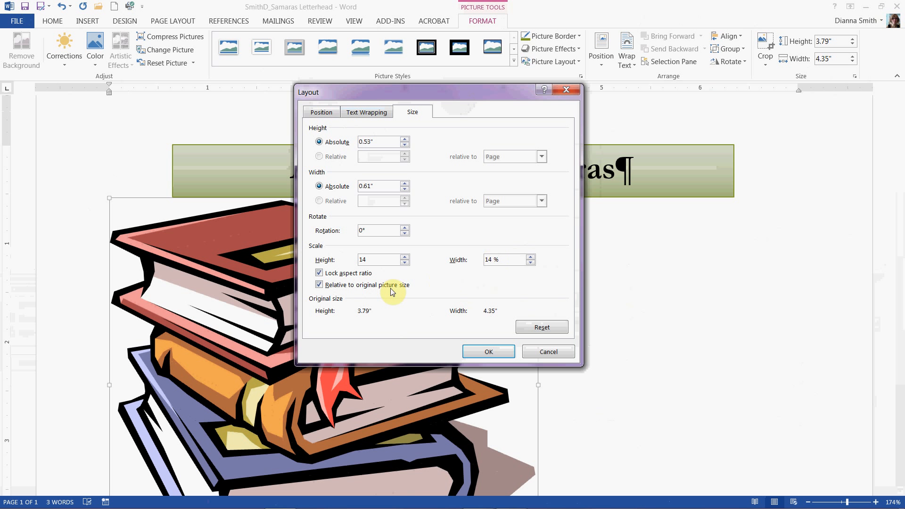
left_click(498, 260)
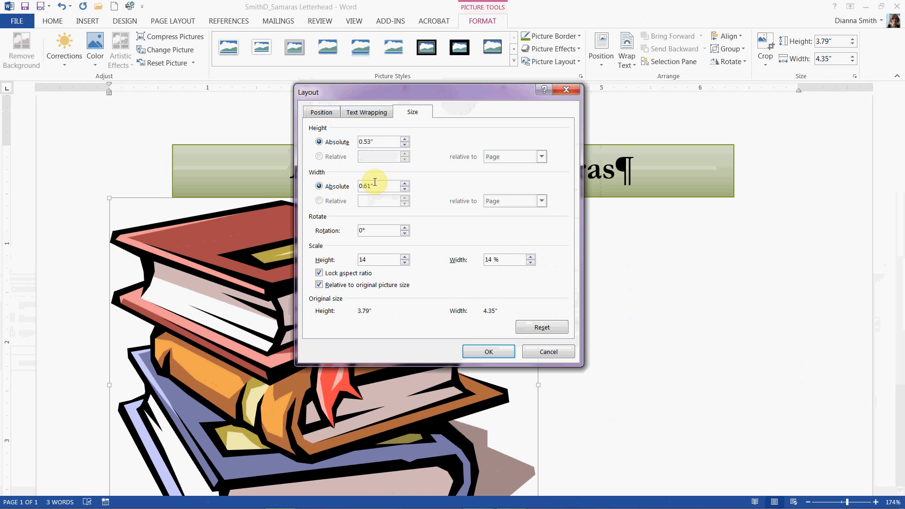
left_click(495, 352)
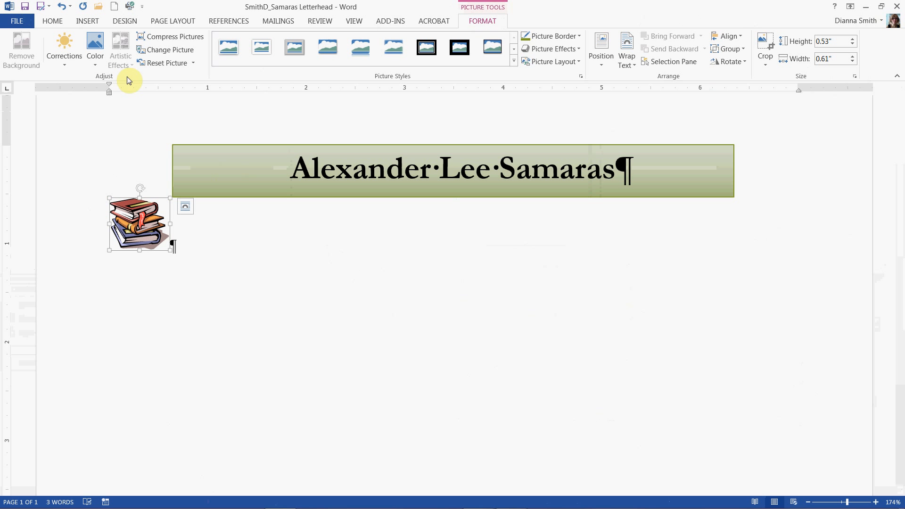
Recolor the picture to Green, Accent color 1 Dark
left_click(95, 50)
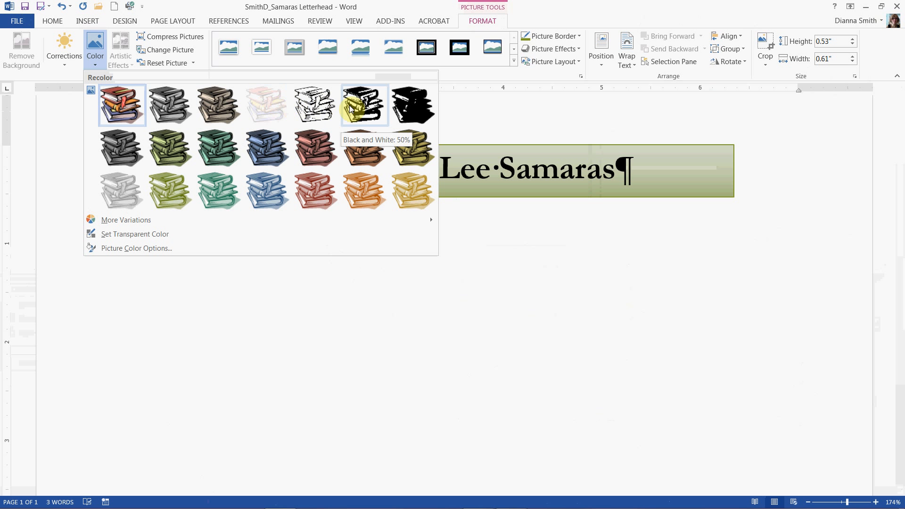
left_click(294, 306)
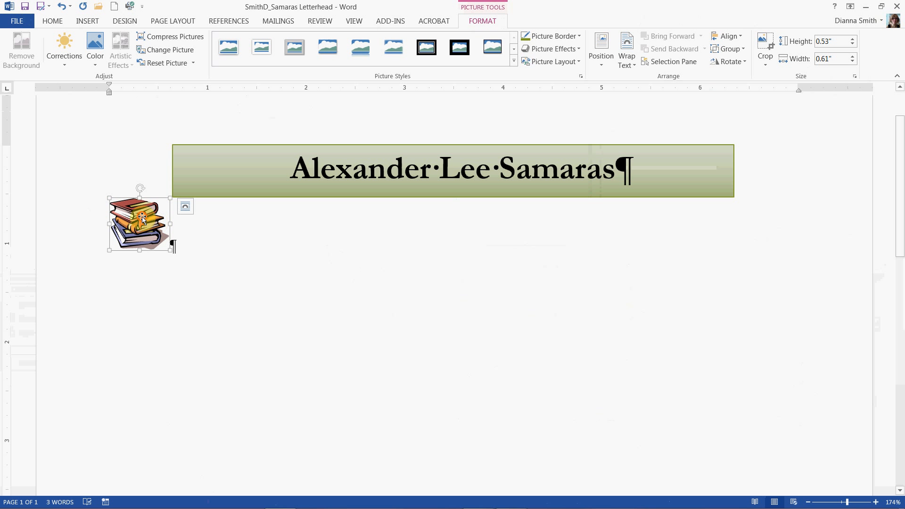
left_click_drag(141, 218, 558, 347)
left_click(97, 56)
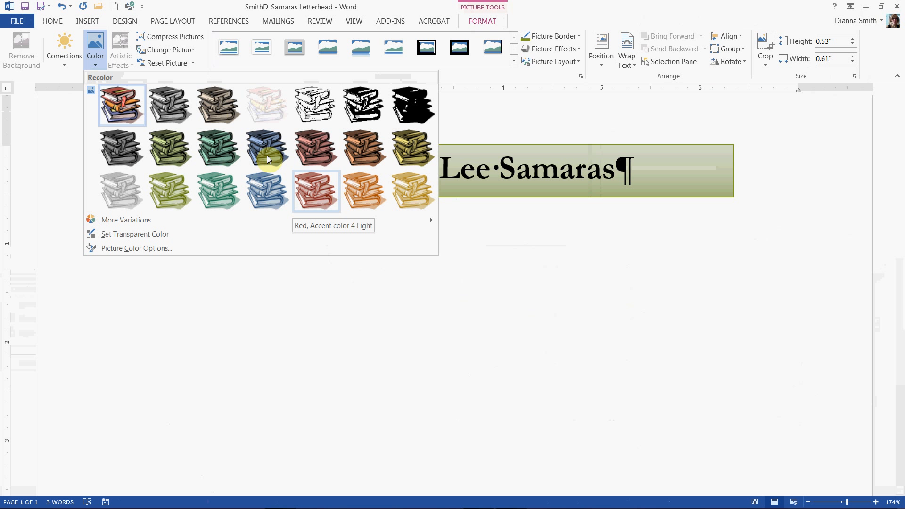
left_click(168, 144)
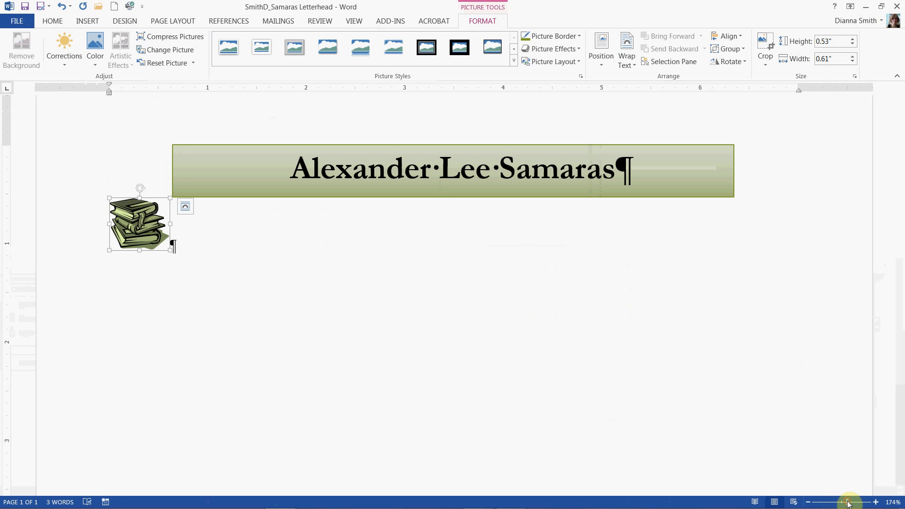
Make the bookmark's color in the books picture transparent with Set Transparent Color
left_click_drag(846, 502, 863, 503)
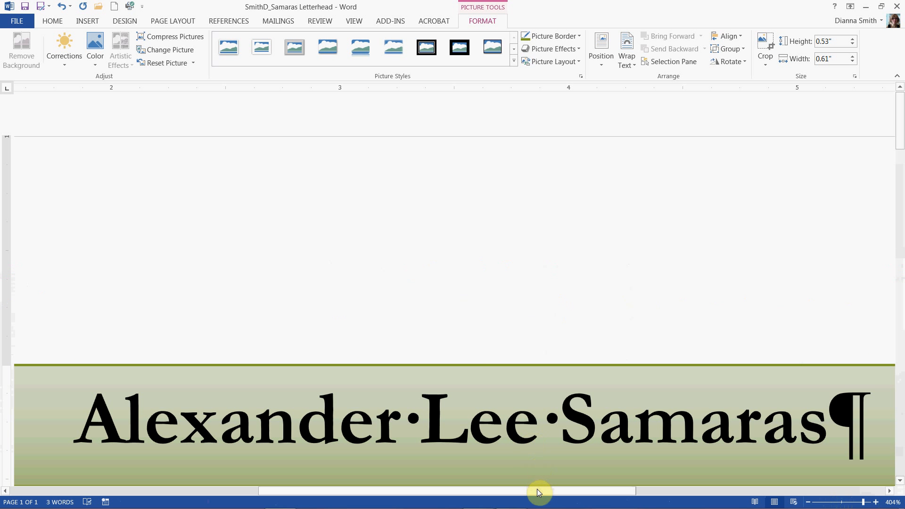
left_click_drag(540, 490, 260, 492)
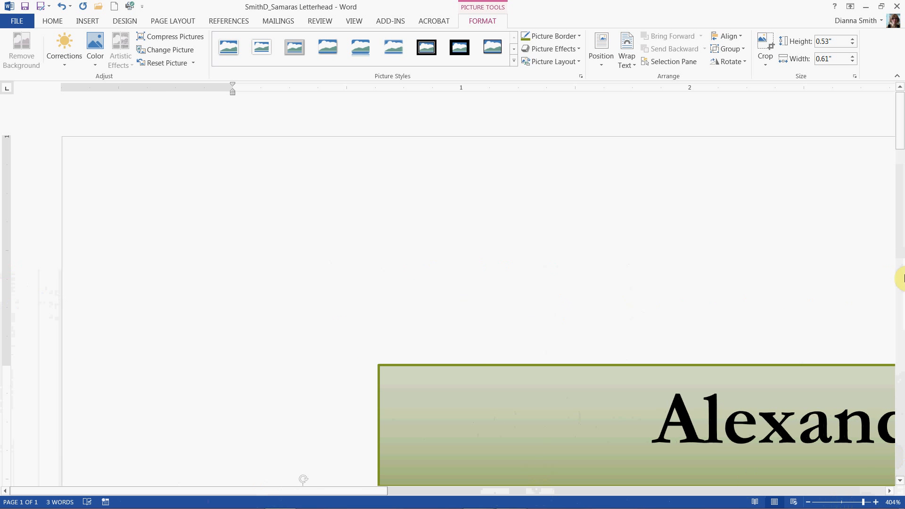
left_click_drag(900, 104, 901, 147)
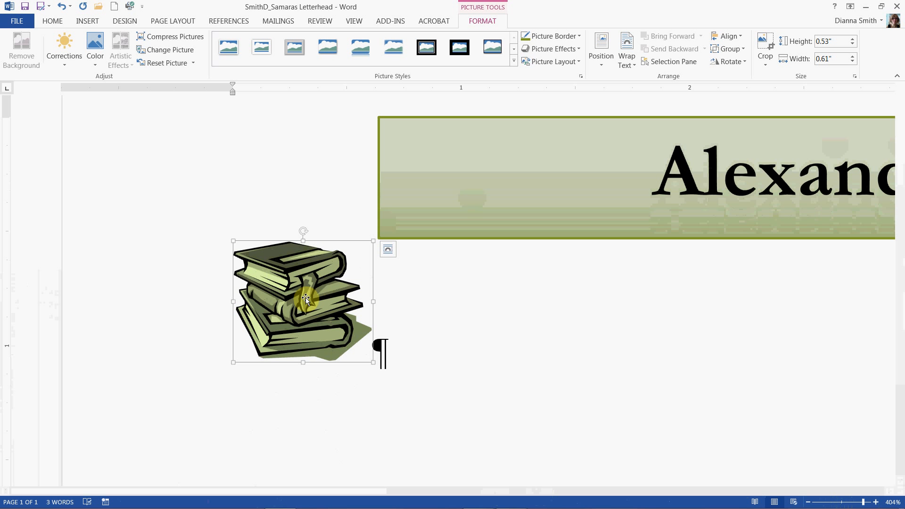
left_click(96, 65)
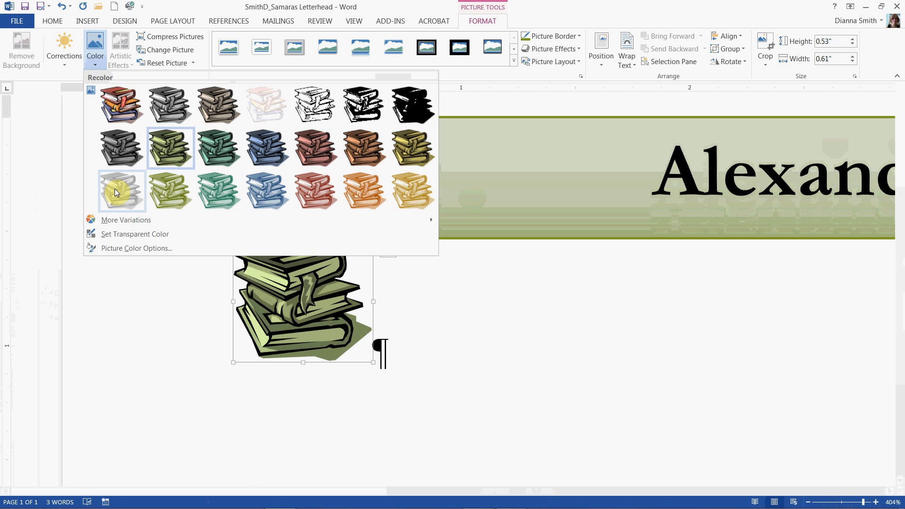
left_click(130, 235)
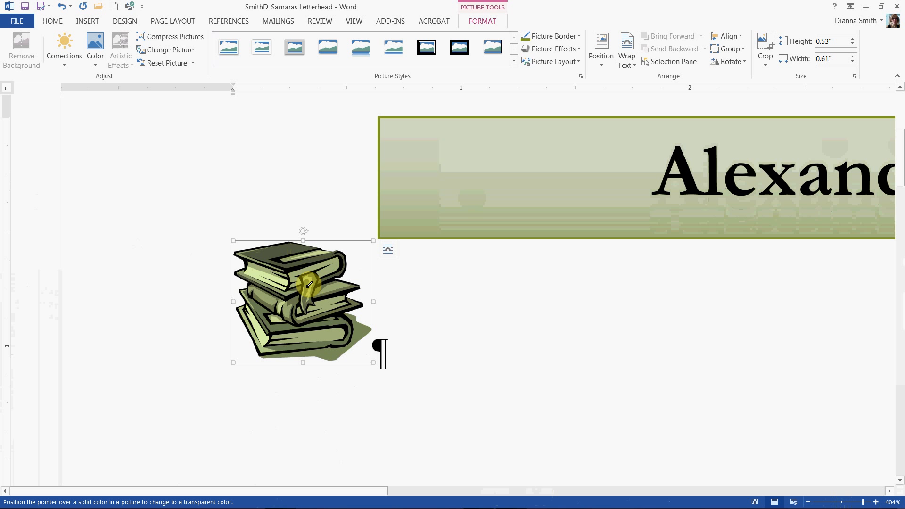
left_click(309, 284)
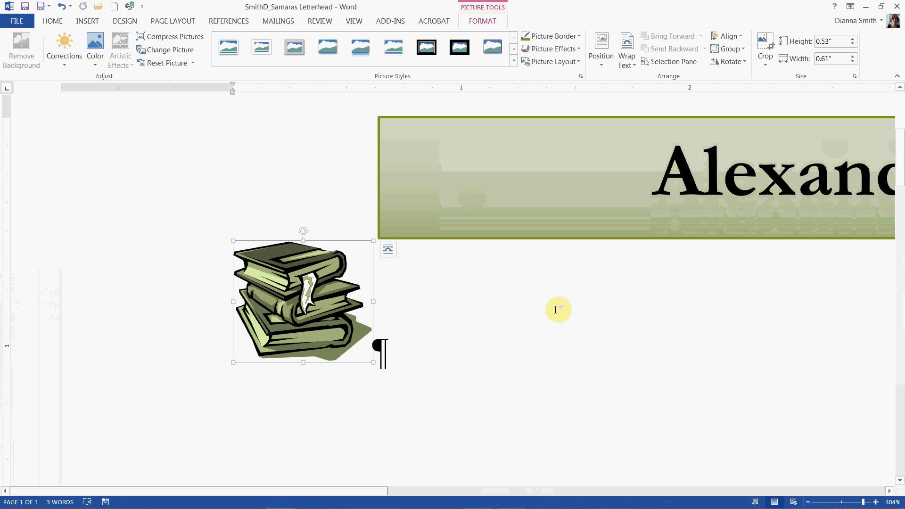
Save the document and set the picture's correction to Brightness +20%, Contrast +20%
left_click(25, 7)
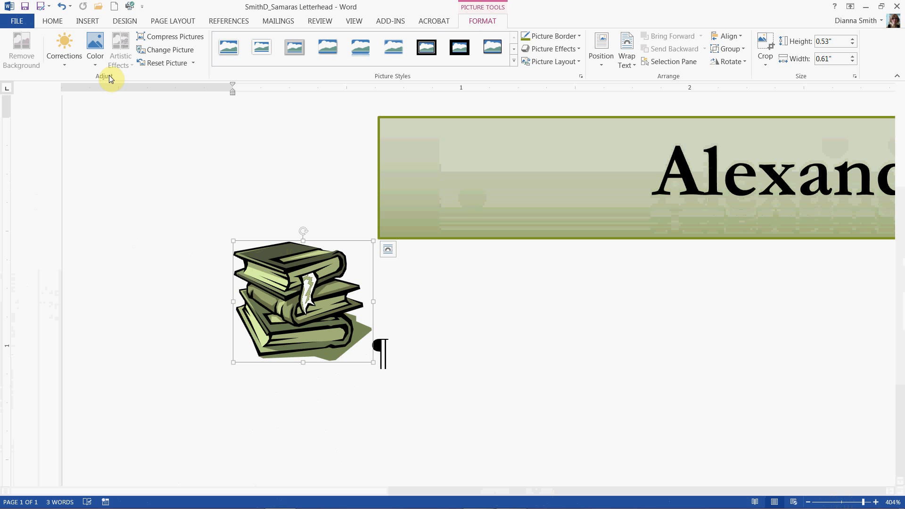
left_click(70, 58)
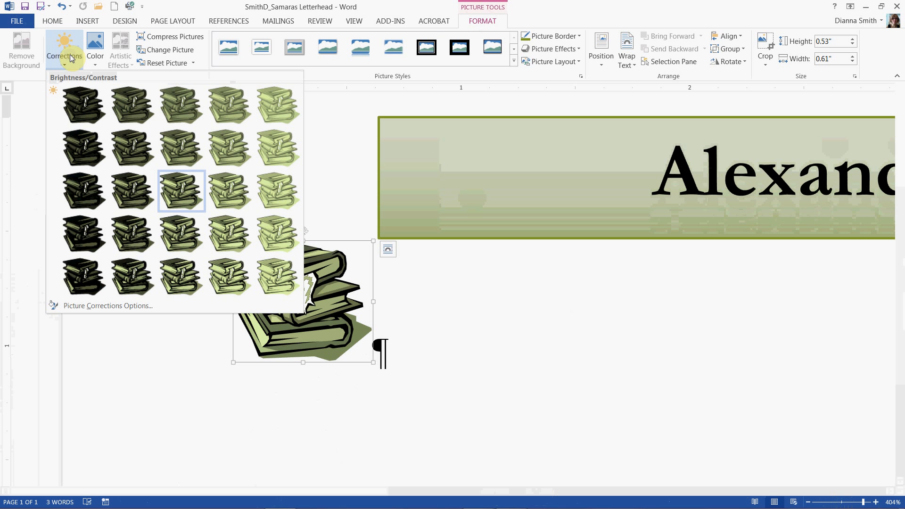
left_click(224, 231)
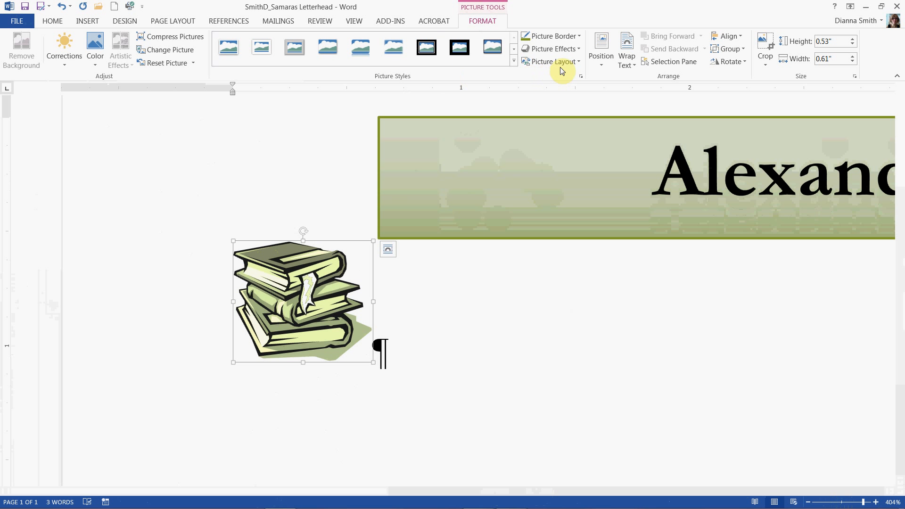
Give the books picture a Green, Accent 1 border
left_click(577, 38)
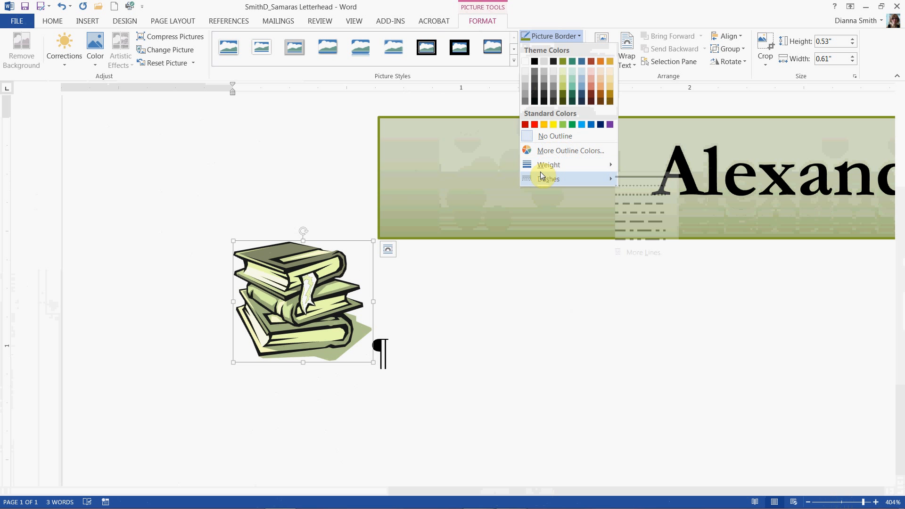
mouse_move(540, 168)
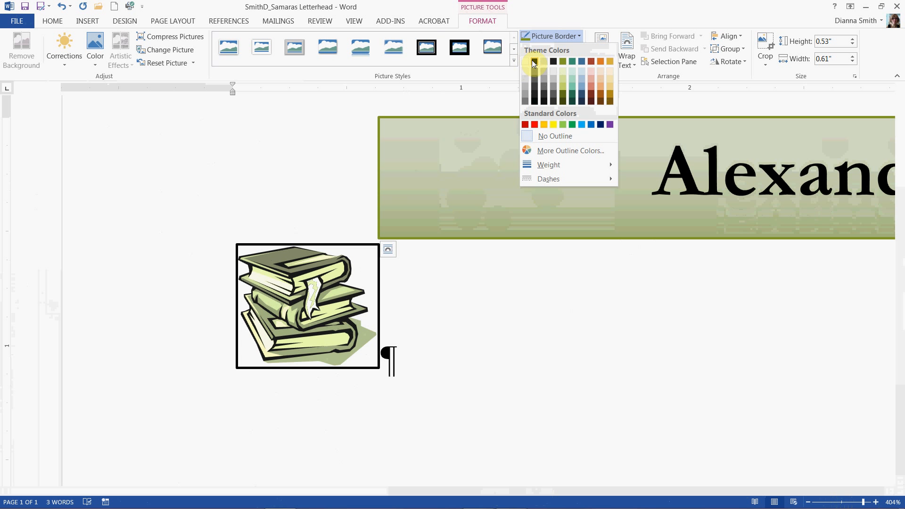
left_click(562, 61)
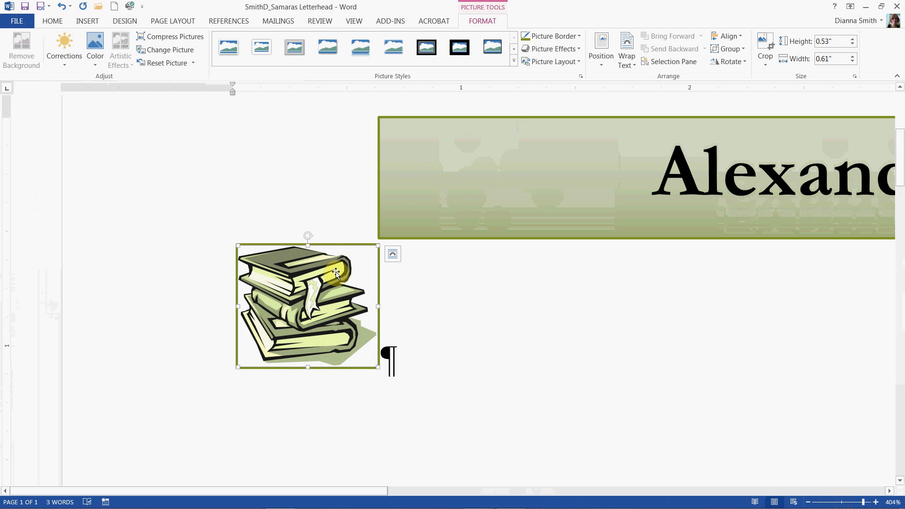
Set the picture's text wrapping to In Front of Text
left_click(394, 254)
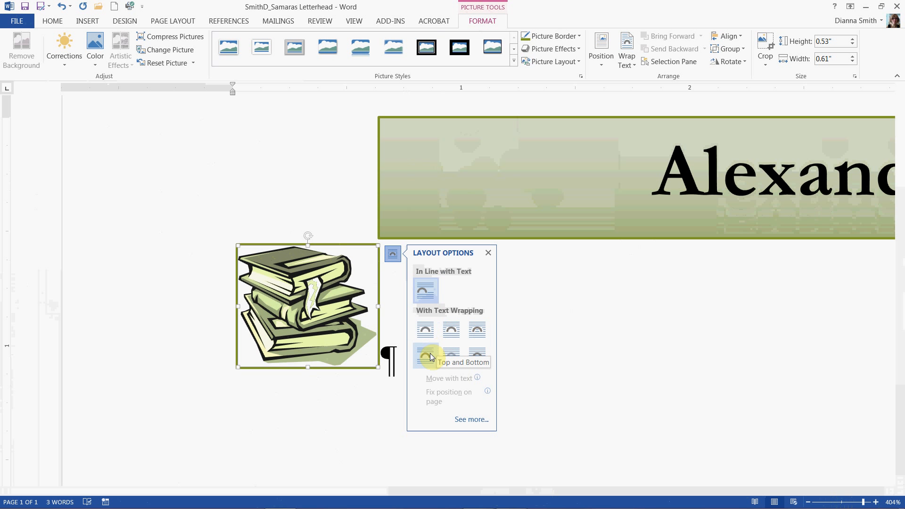
left_click(476, 359)
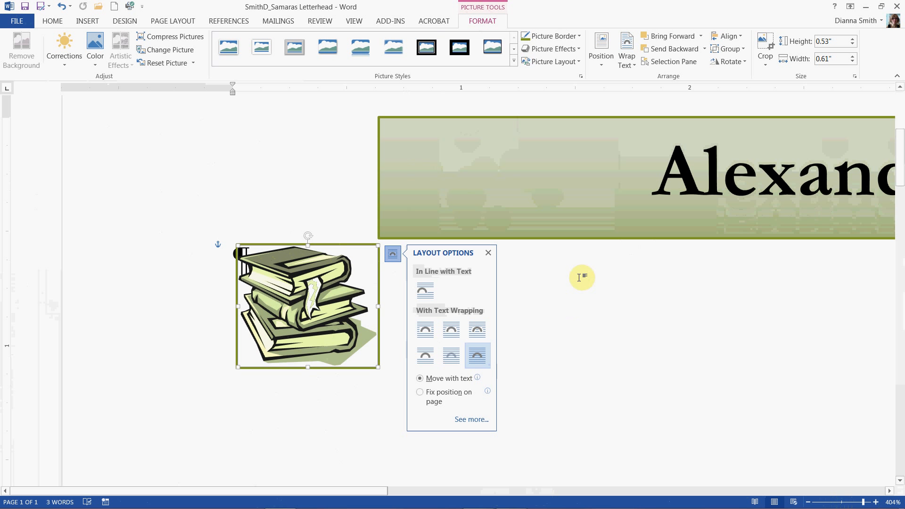
left_click(488, 254)
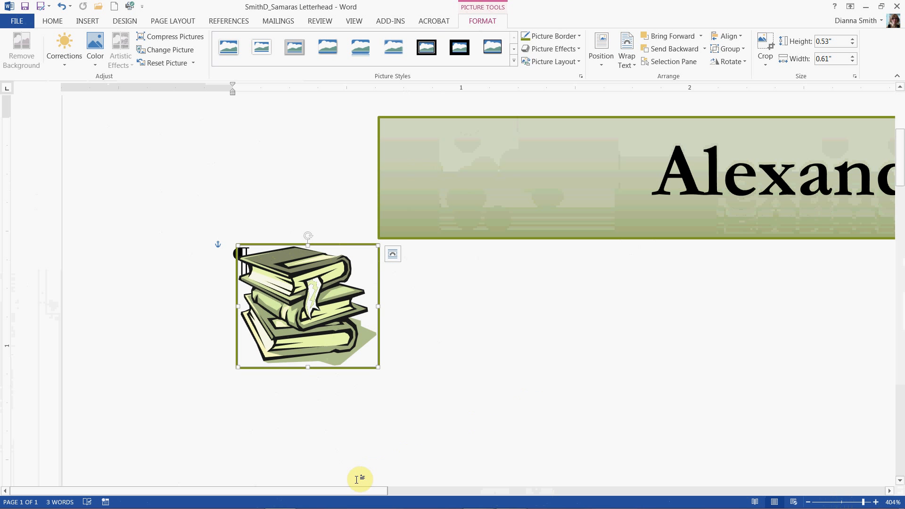
Move the books picture onto the right end of the name banner
left_click_drag(331, 491, 402, 492)
left_click_drag(867, 505, 845, 502)
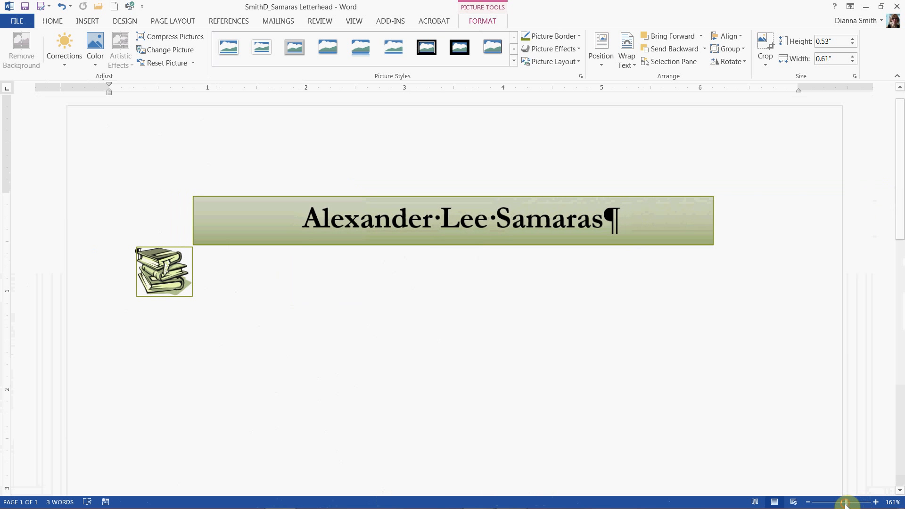
left_click_drag(159, 269, 733, 216)
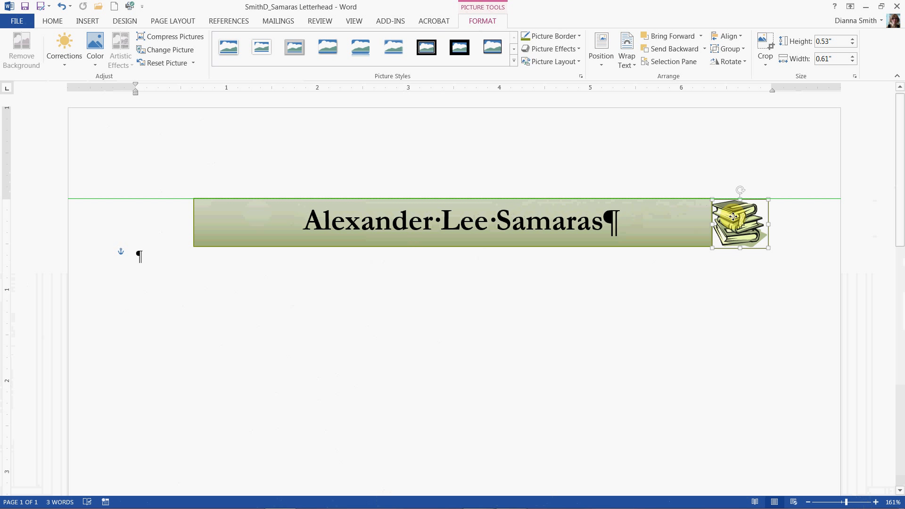
left_click_drag(733, 217, 731, 218)
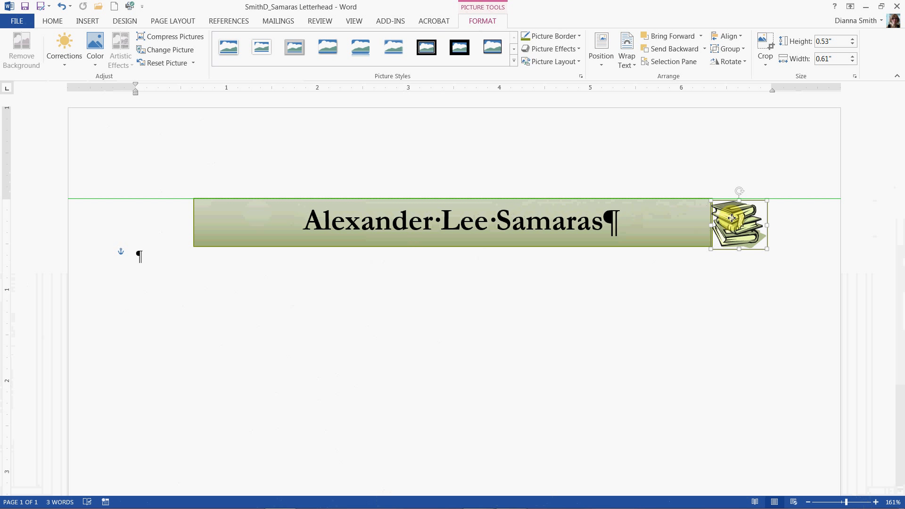
left_click_drag(731, 218, 730, 213)
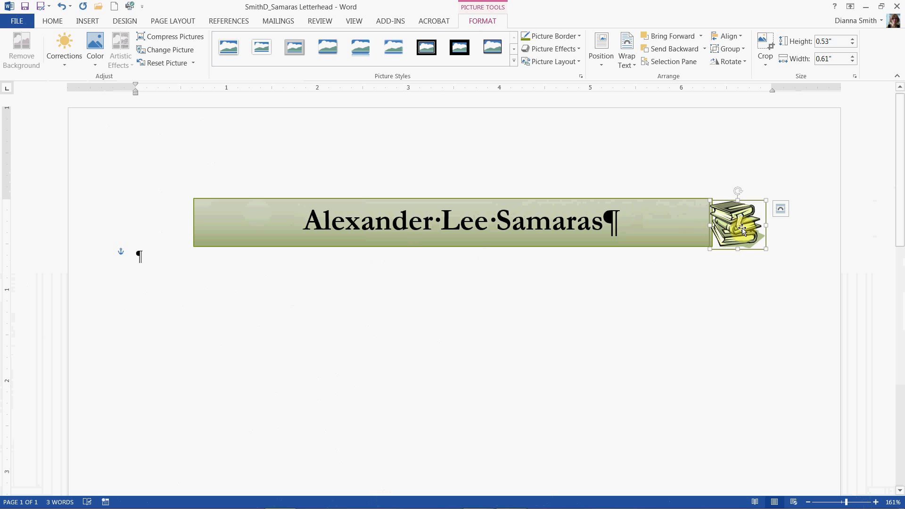
left_click_drag(748, 223, 693, 223)
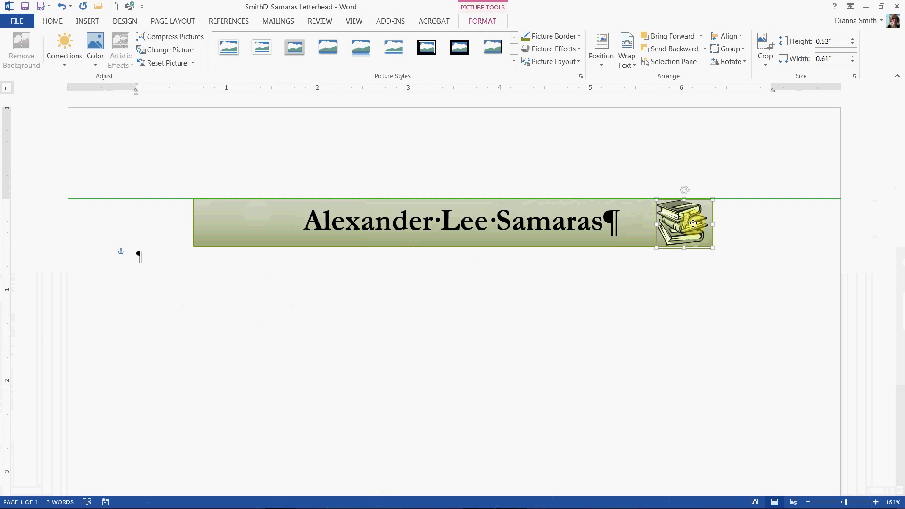
left_click_drag(692, 223, 693, 222)
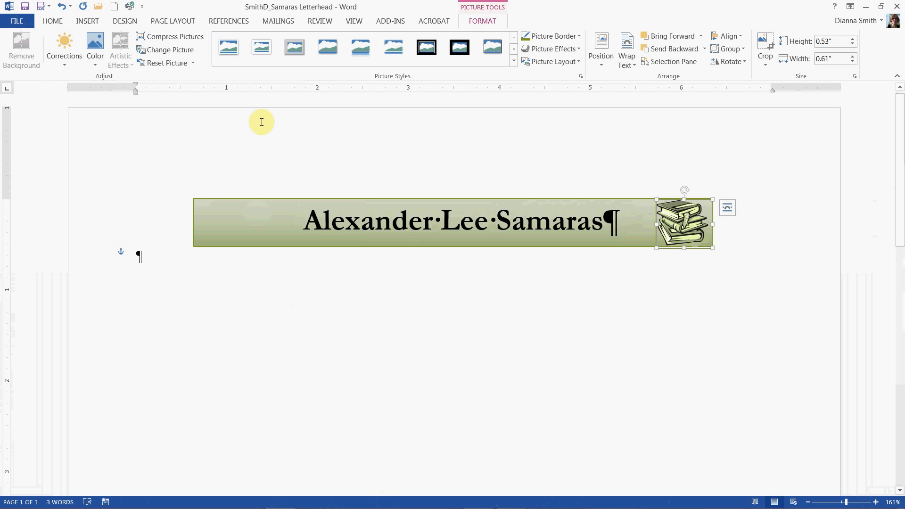
Copy the books picture and place the duplicate at the left end of the banner
left_click(53, 21)
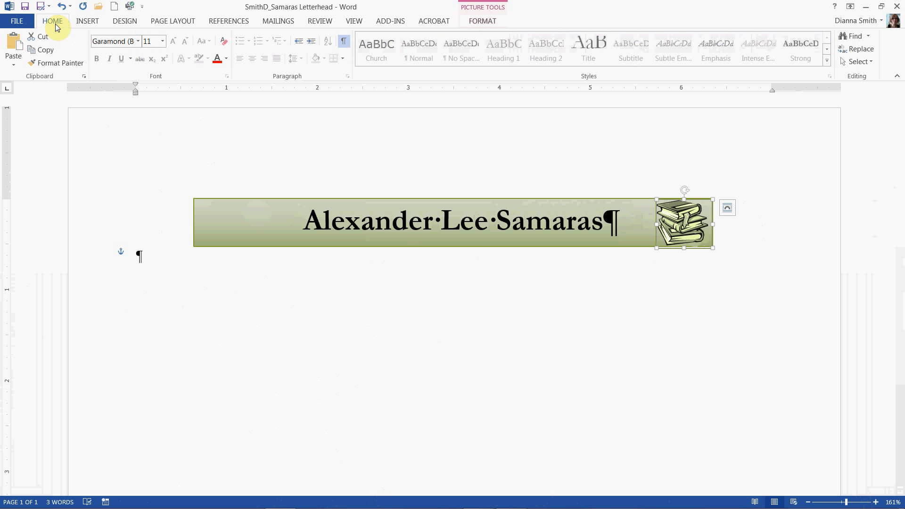
left_click(50, 51)
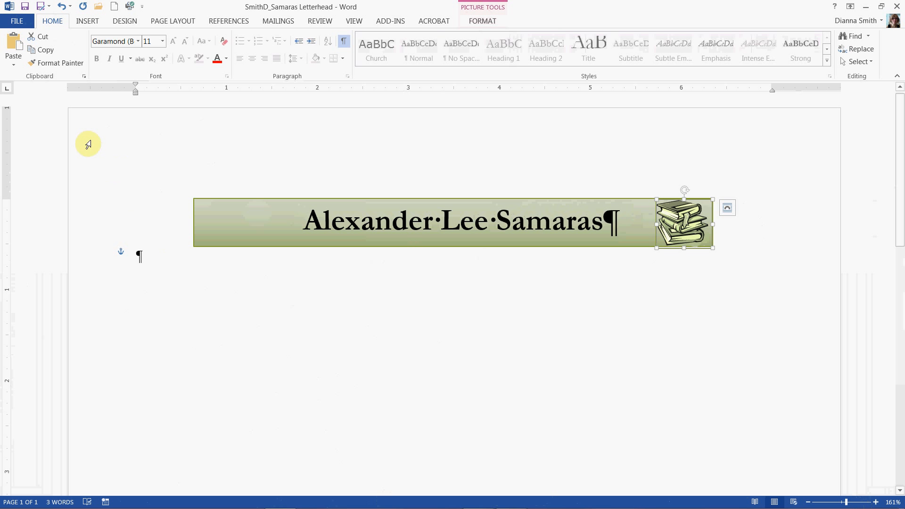
left_click(15, 67)
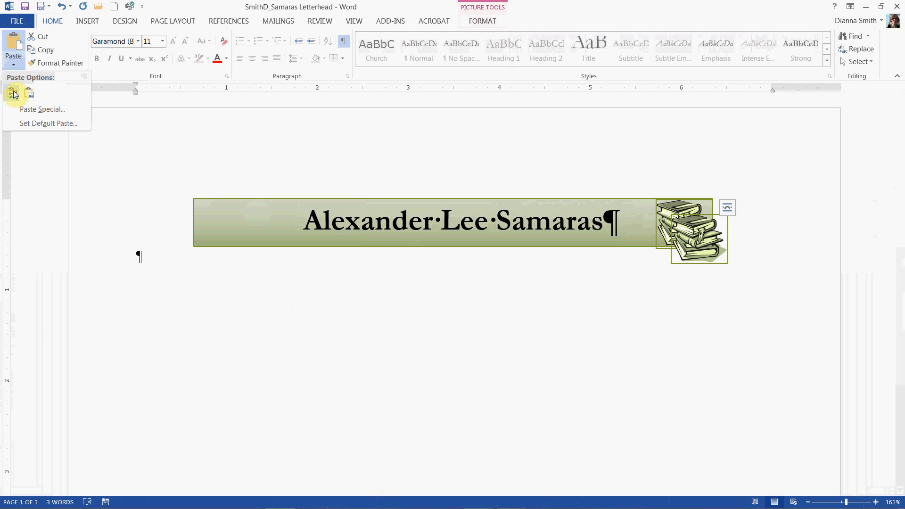
left_click(13, 94)
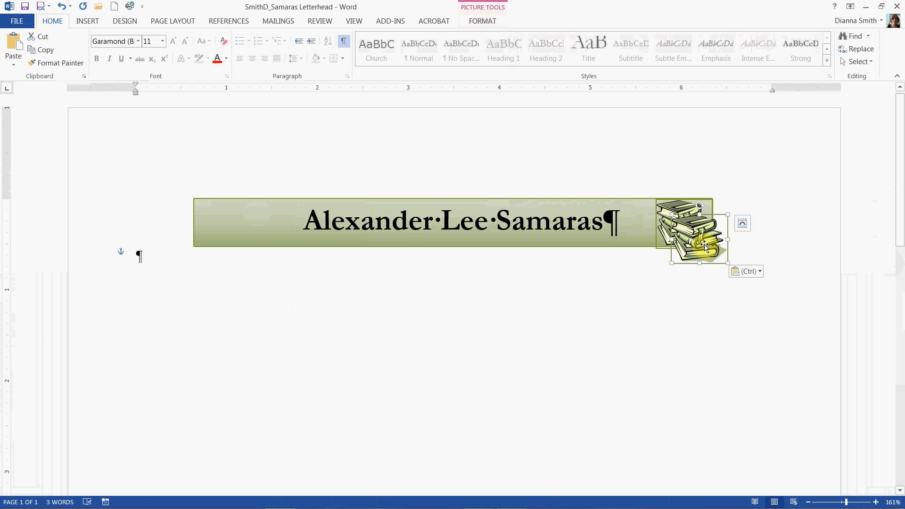
left_click_drag(704, 245, 227, 227)
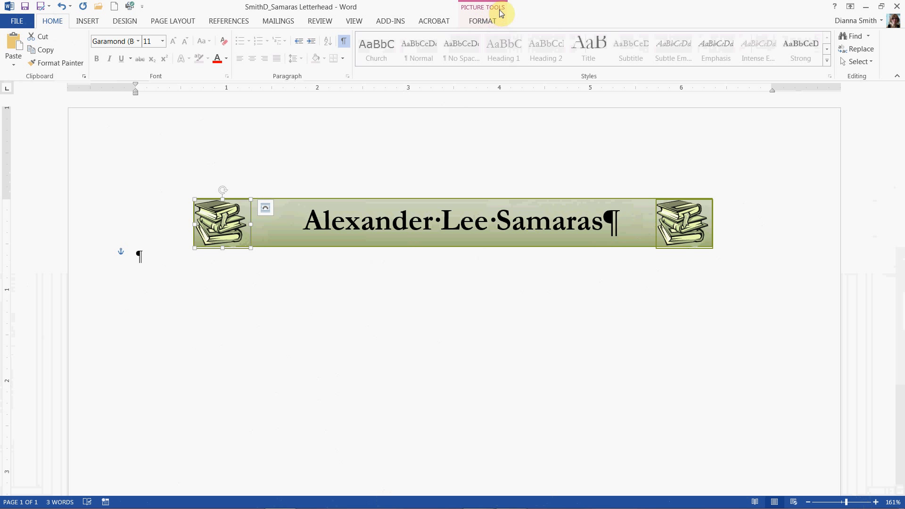
Flip the left books picture horizontally and save the document
left_click(481, 24)
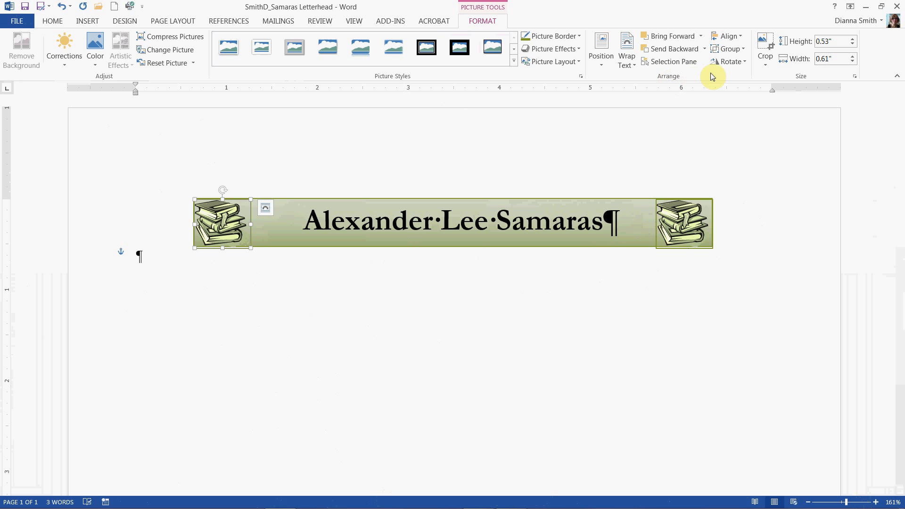
left_click(743, 62)
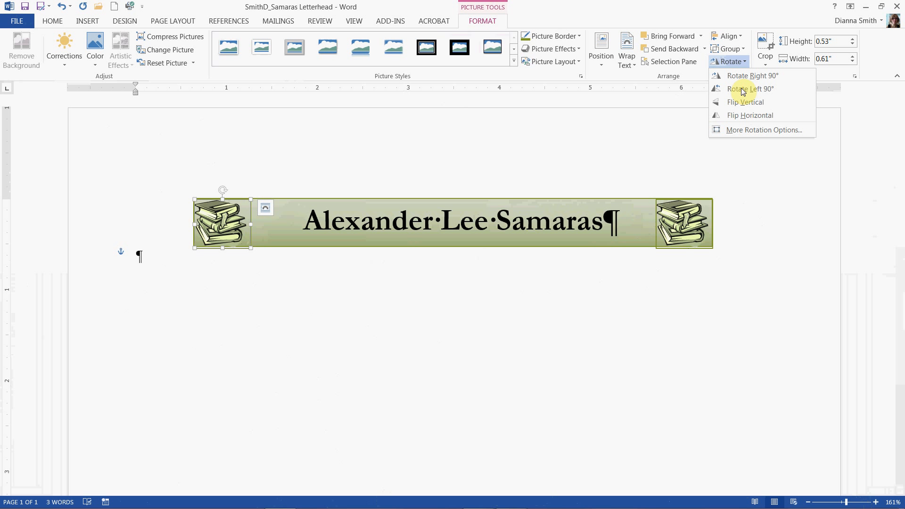
left_click(754, 116)
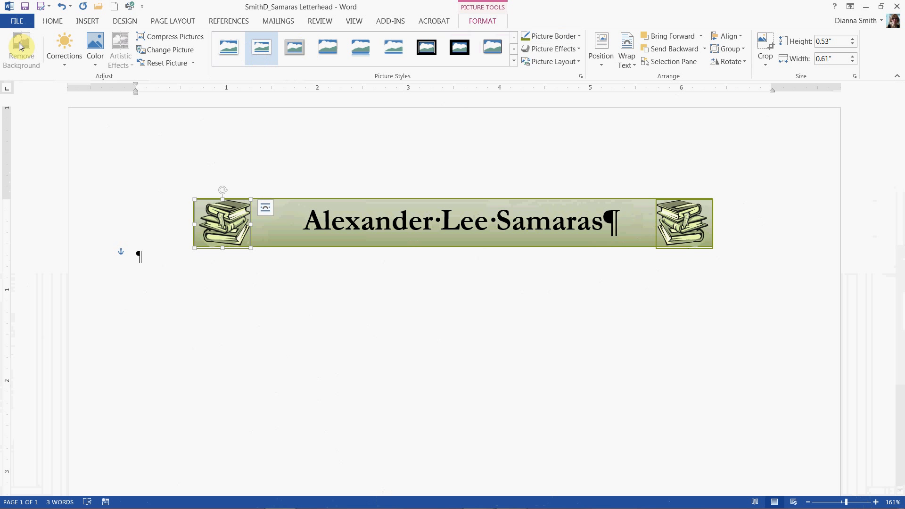
left_click(24, 8)
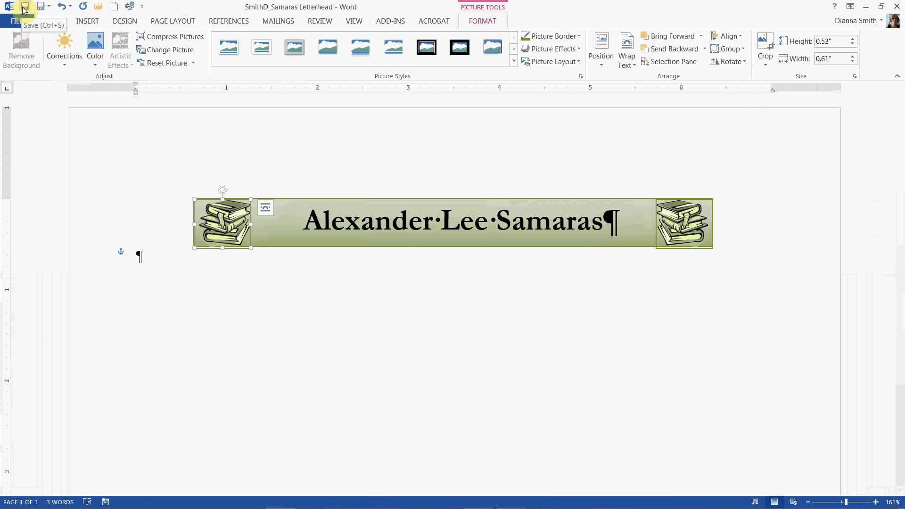
left_click(221, 347)
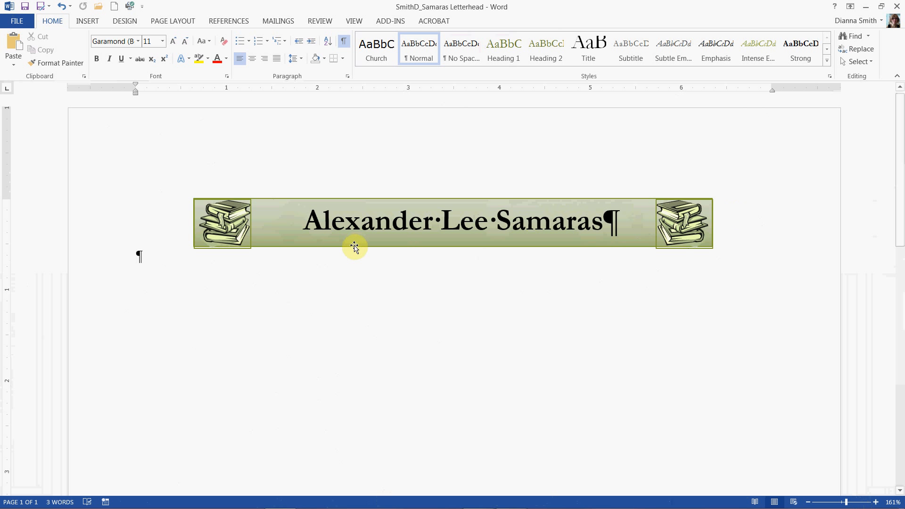
left_click(24, 9)
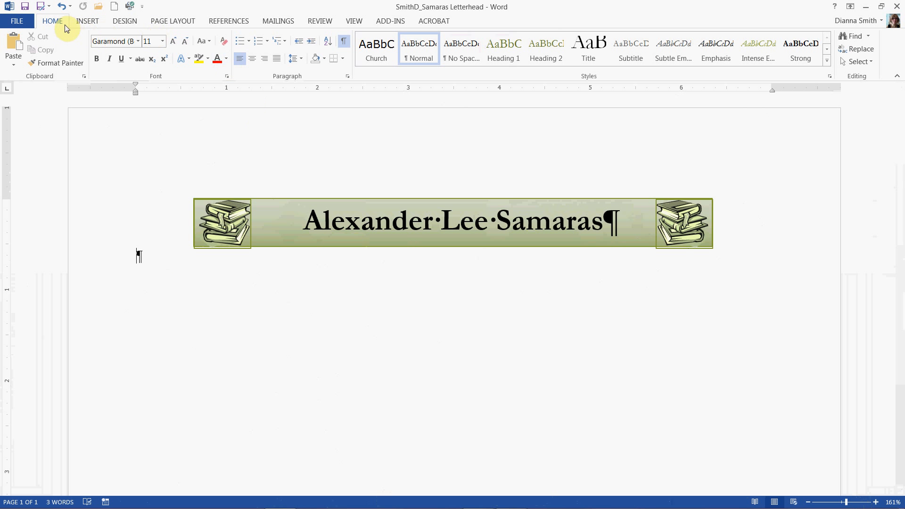
Center the paragraph below the banner and type the sender's postal address there in 12 pt
left_click(253, 59)
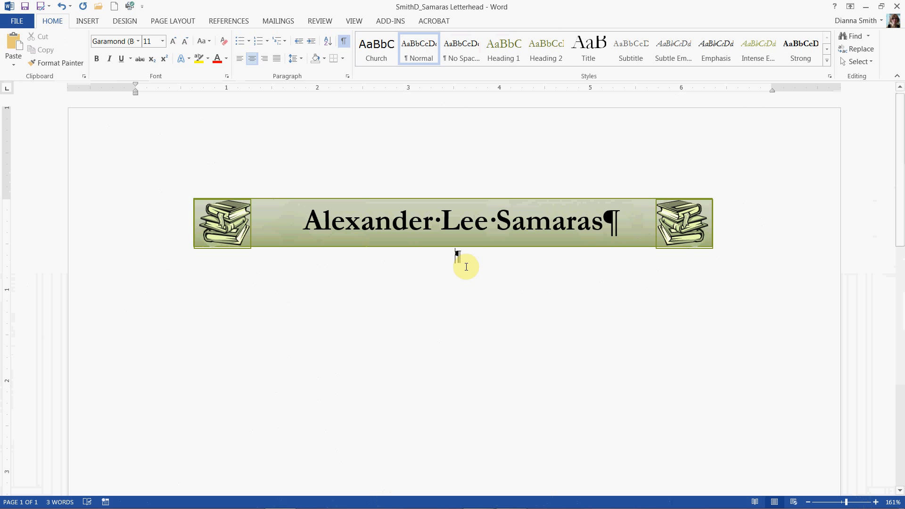
left_click(177, 43)
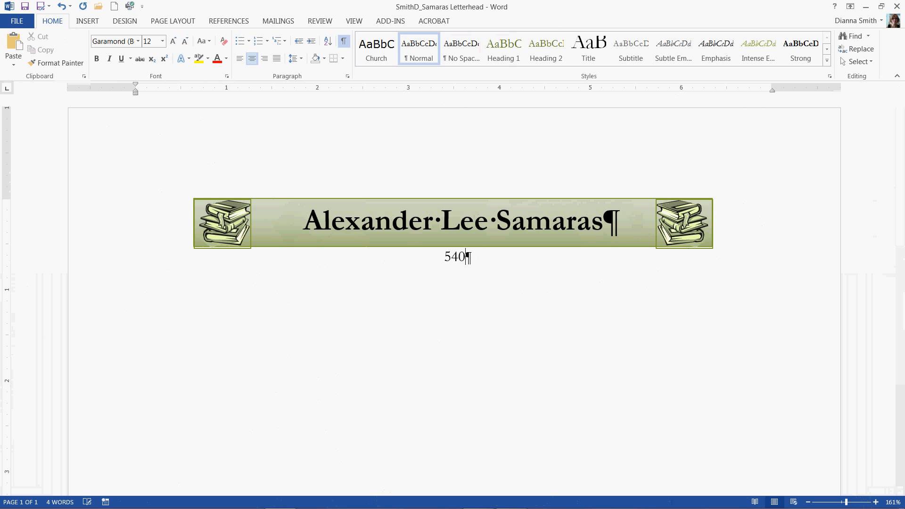
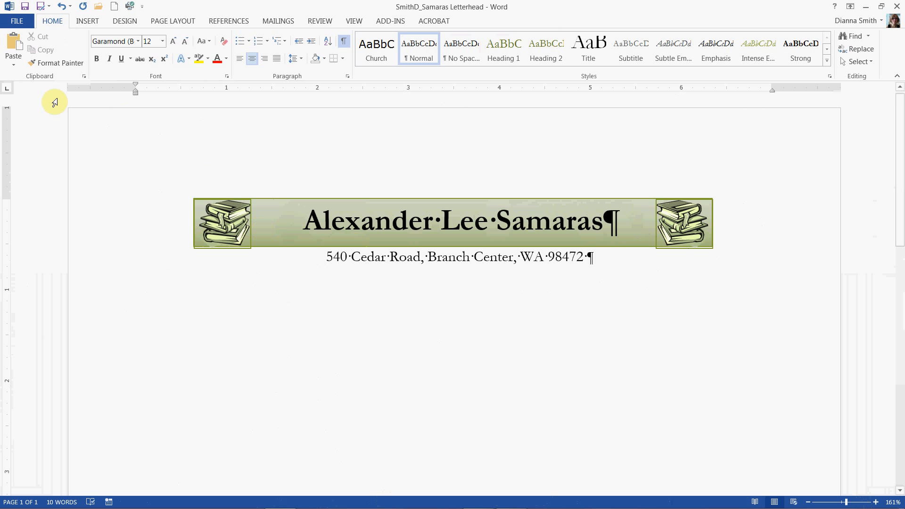
left_click(88, 22)
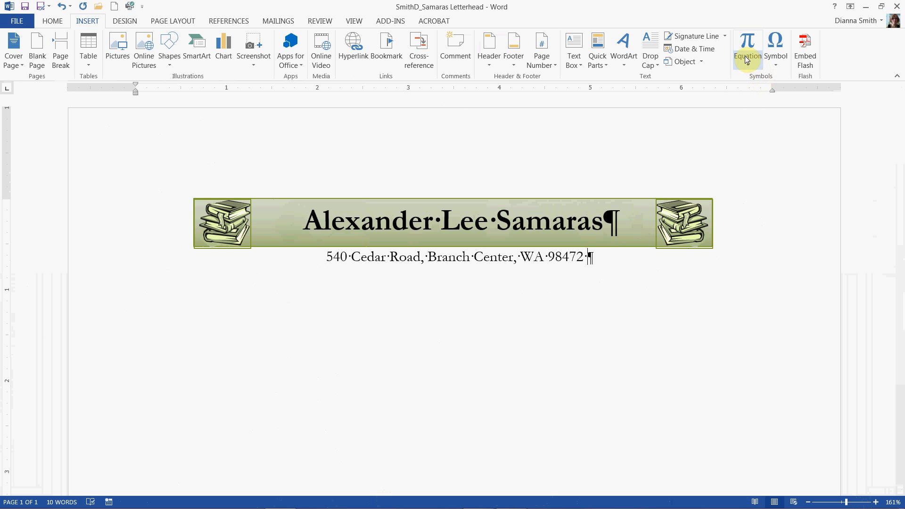
left_click(756, 69)
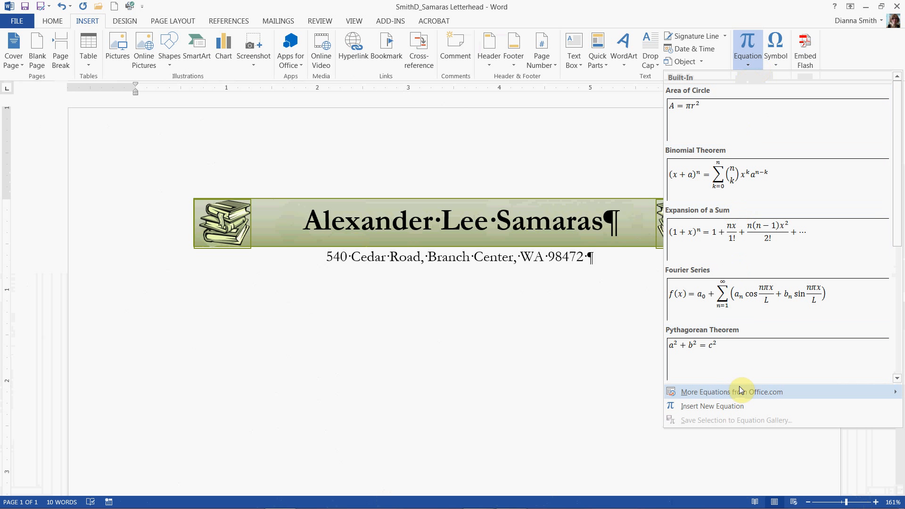
left_click(740, 60)
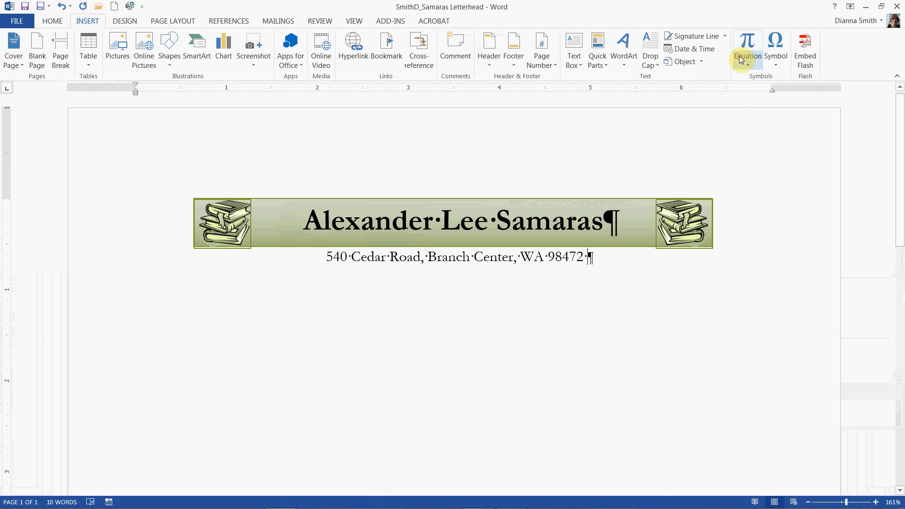
Insert a bullet symbol from the General Punctuation subset at the end of the address line
left_click(776, 53)
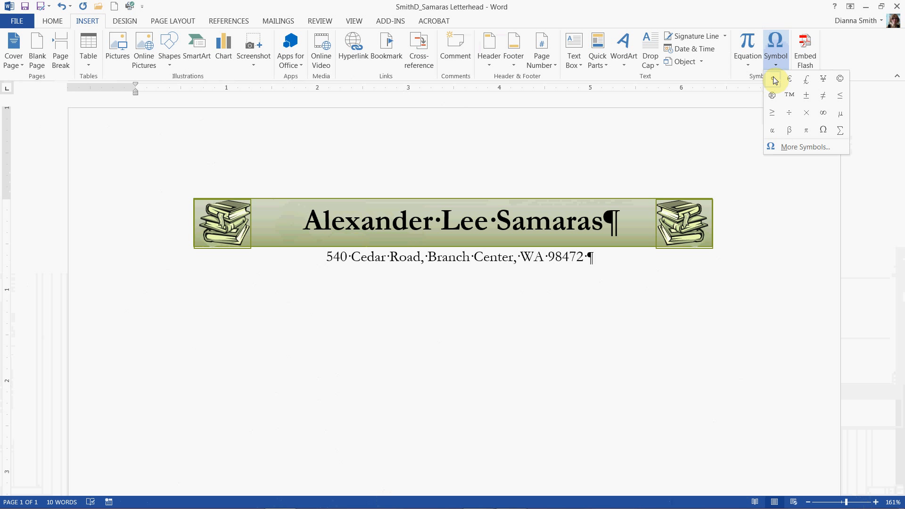
left_click(799, 148)
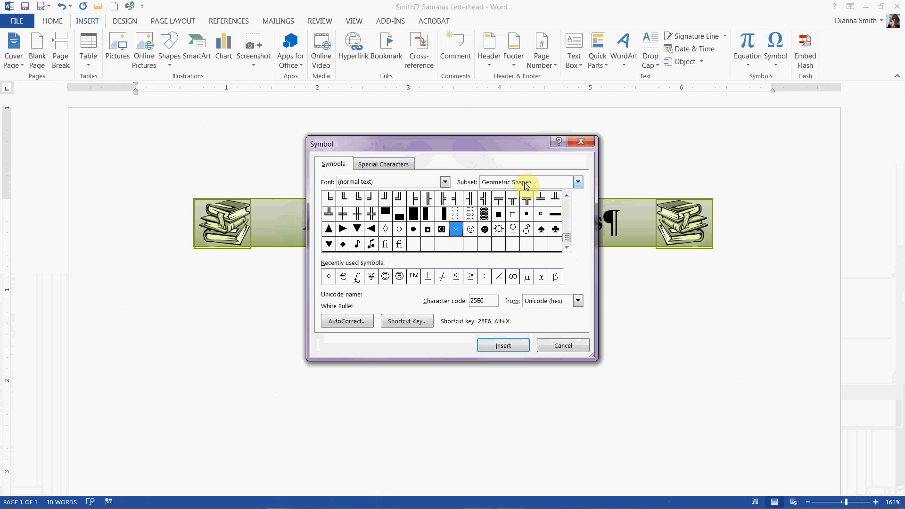
left_click(577, 182)
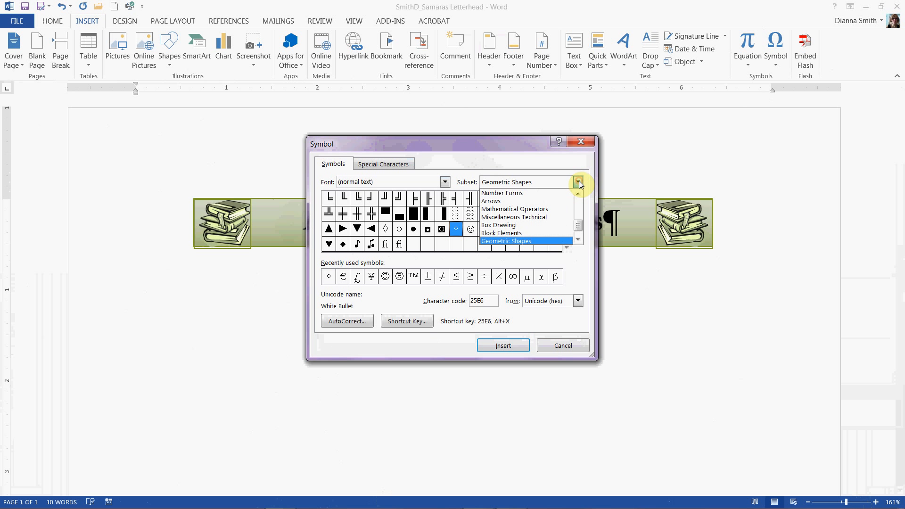
left_click(577, 240)
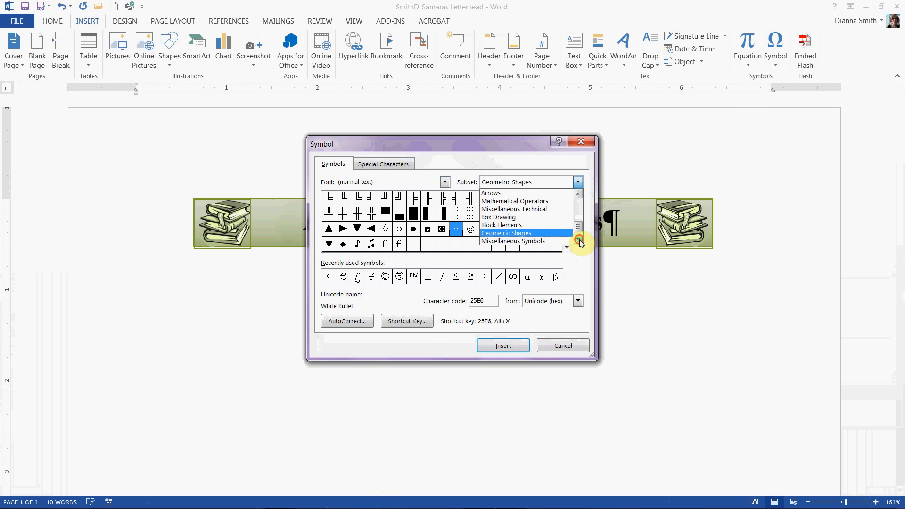
left_click(578, 241)
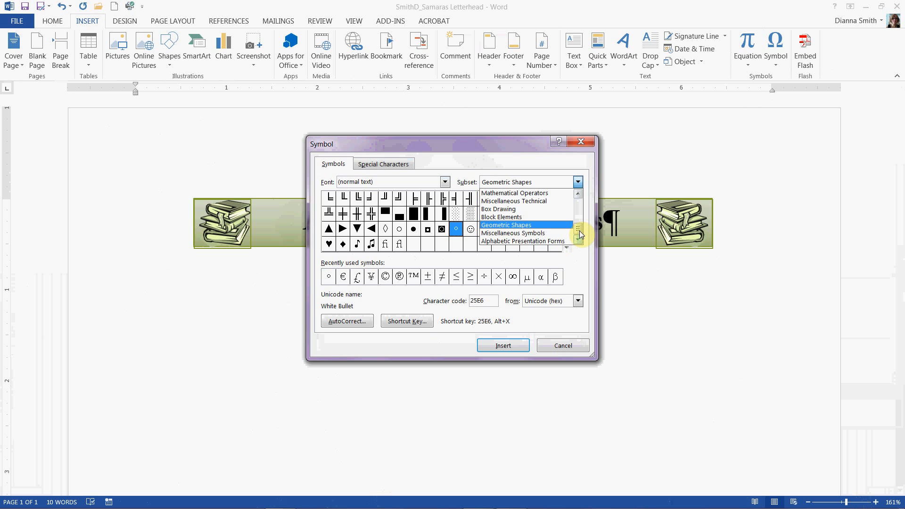
left_click_drag(581, 234, 580, 200)
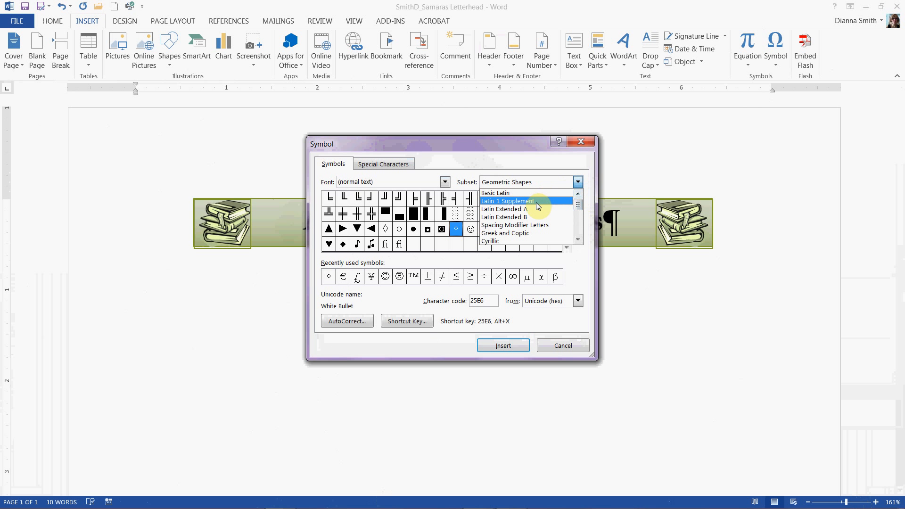
left_click(578, 240)
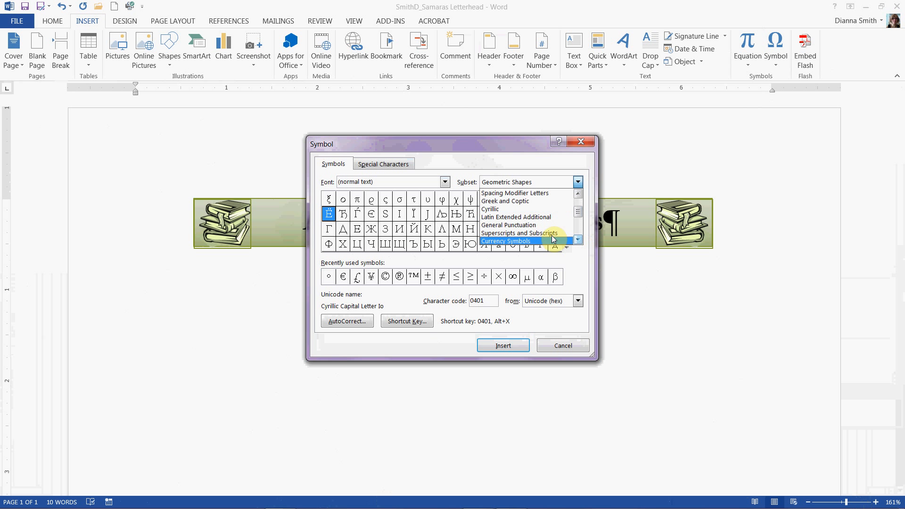
left_click(531, 225)
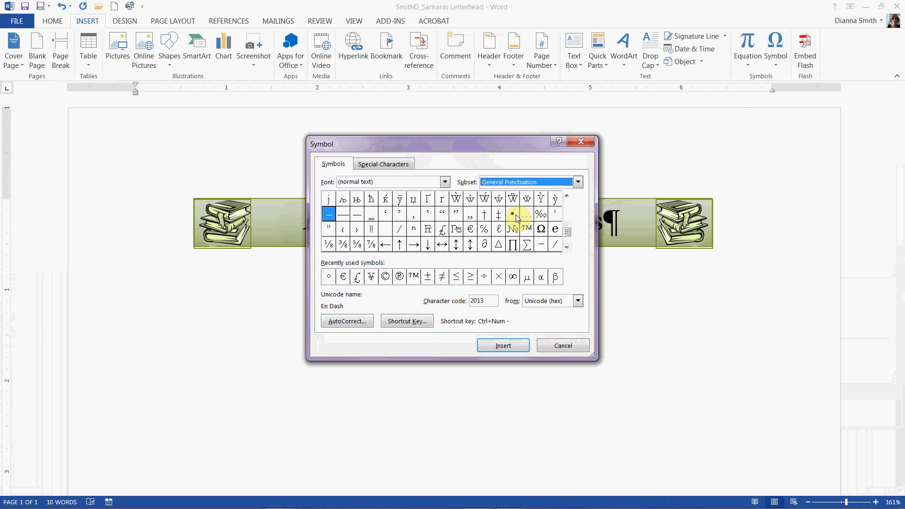
left_click(513, 215)
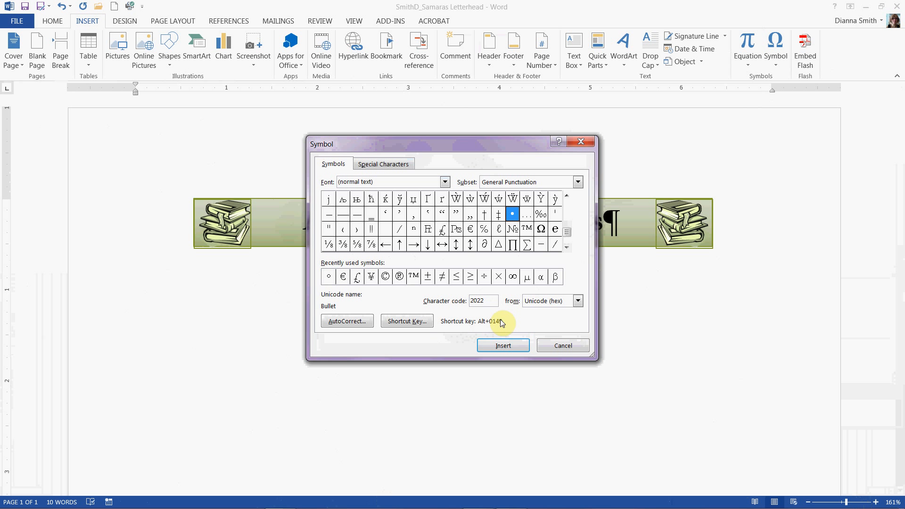
left_click(506, 346)
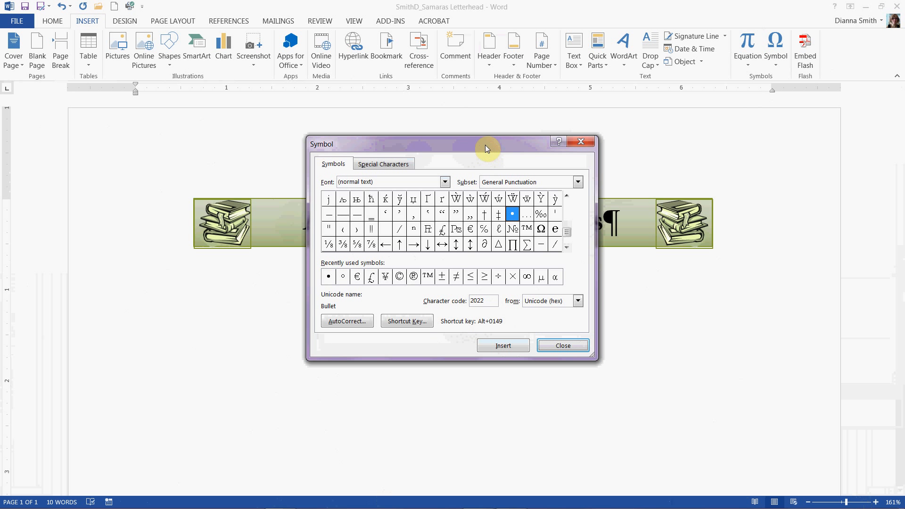
left_click_drag(480, 144, 220, 149)
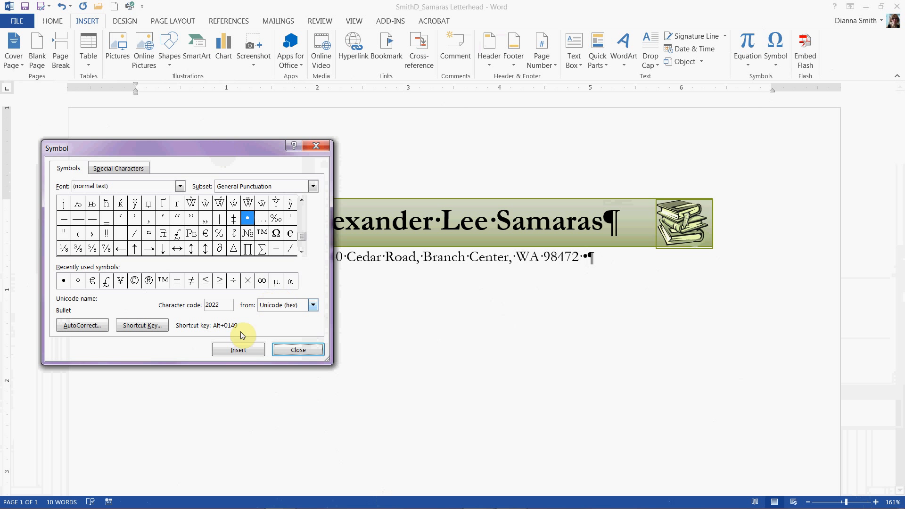
left_click(300, 350)
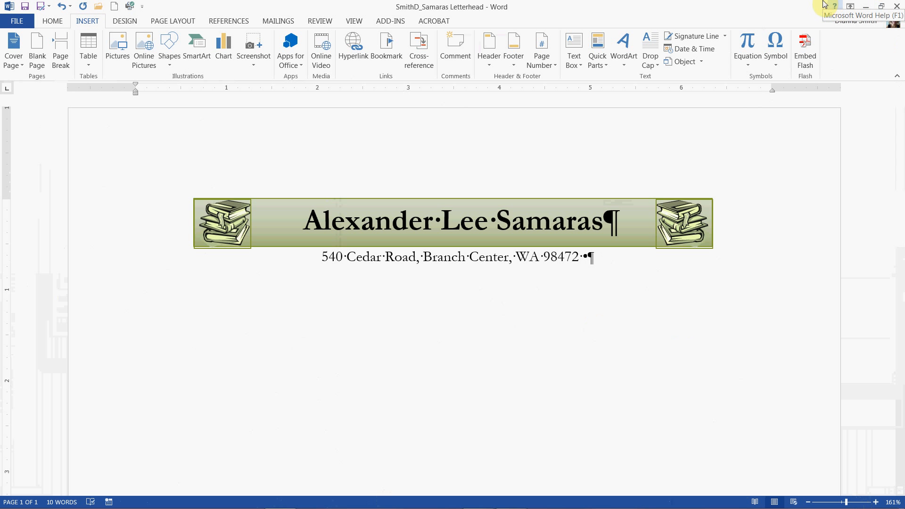
Type the label "Phone:" followed by the sender's phone number after the bullet
left_click(775, 47)
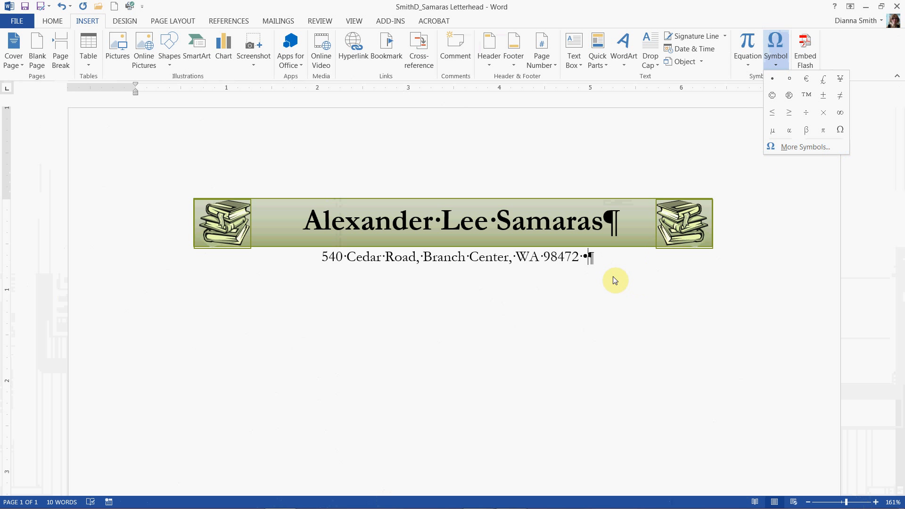
left_click(611, 257)
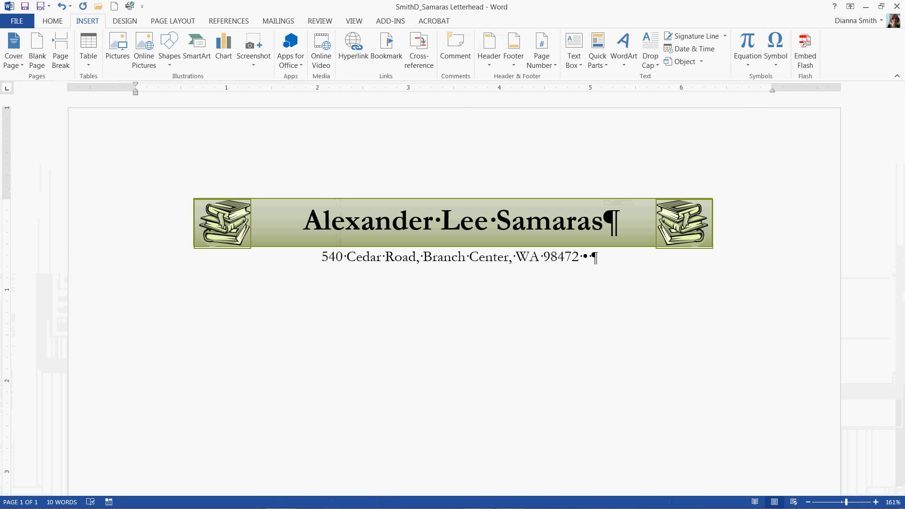
type("Phone")
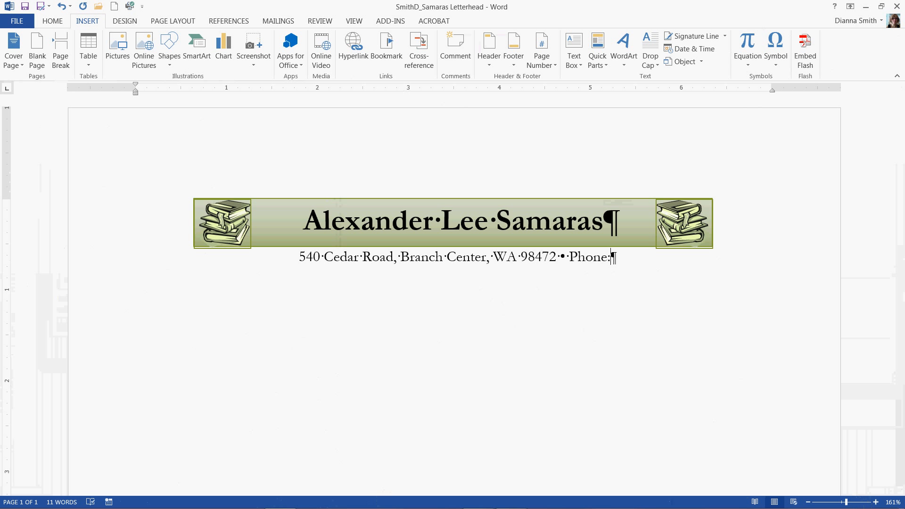
type(": (")
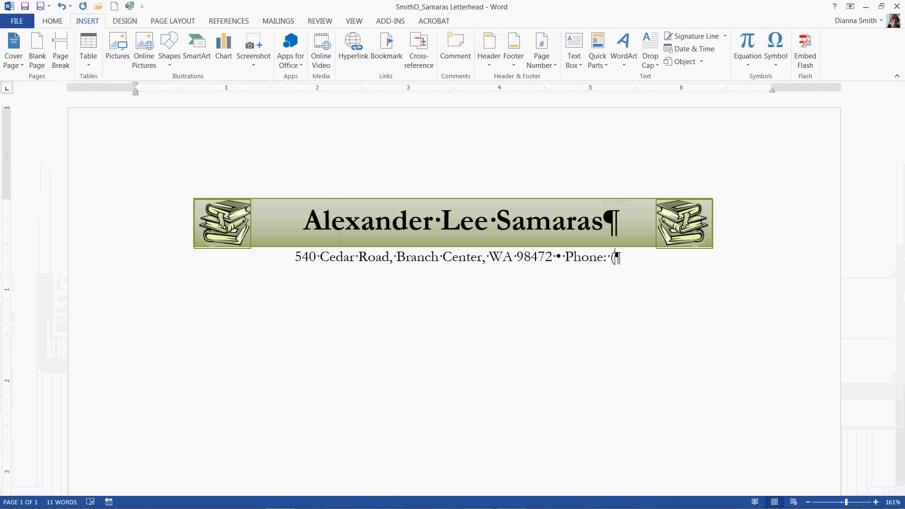
type("873")
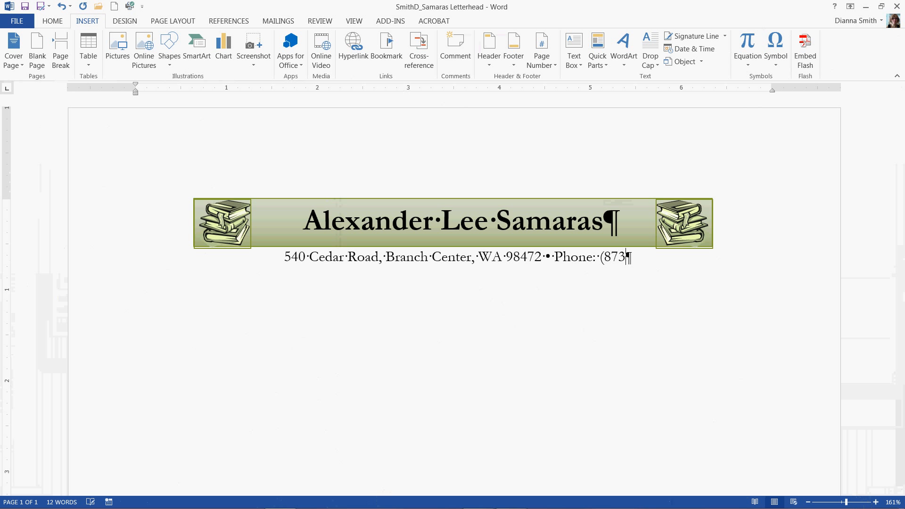
type(") ")
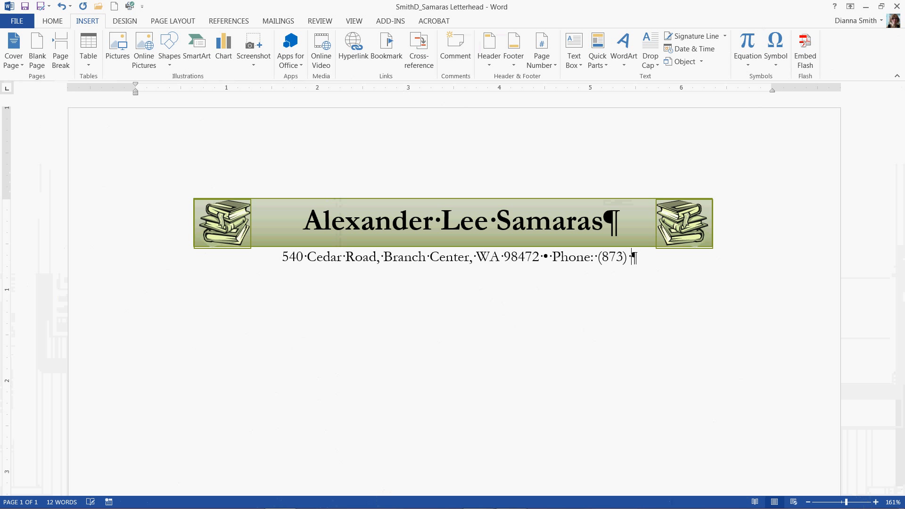
type("555-")
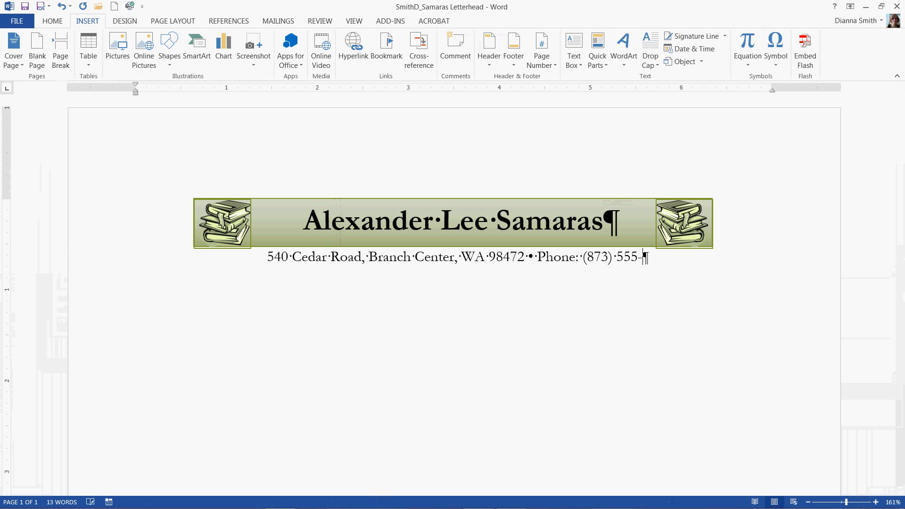
type("39")
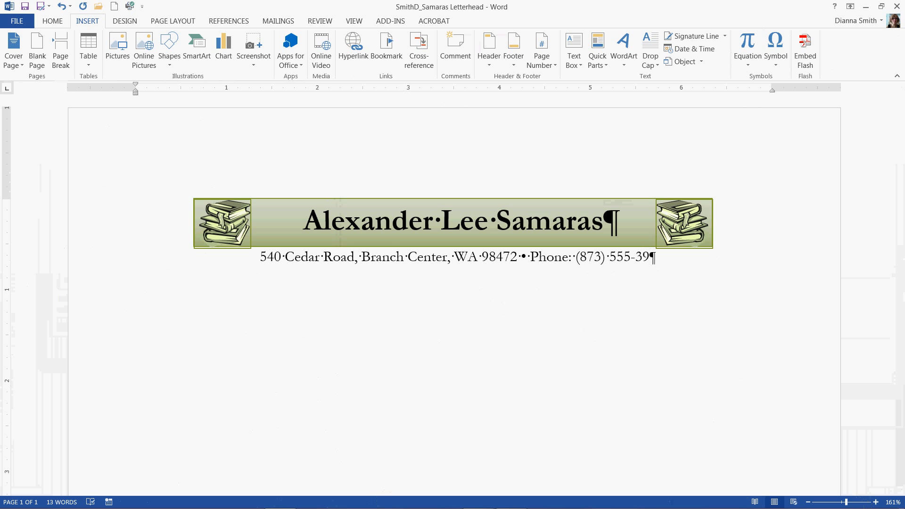
type("28")
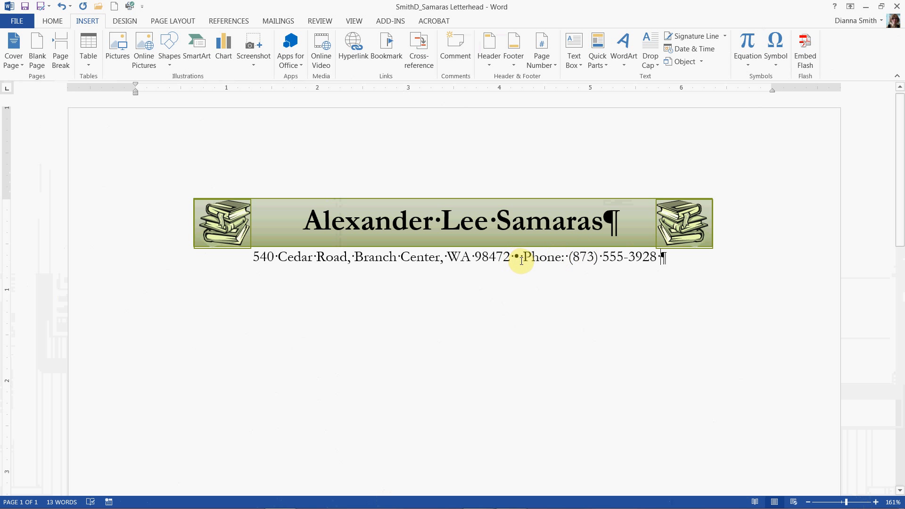
Insert another bullet symbol from the recently used symbols after the phone number
left_click(777, 68)
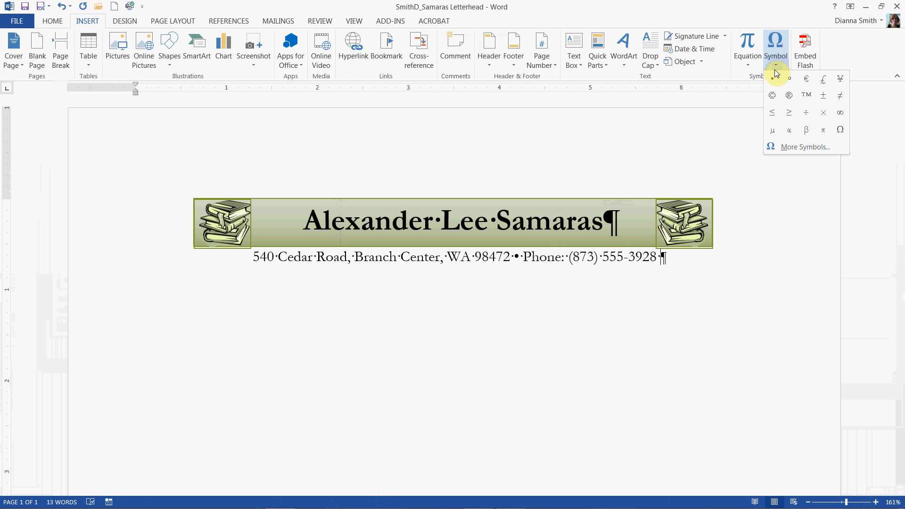
left_click(773, 81)
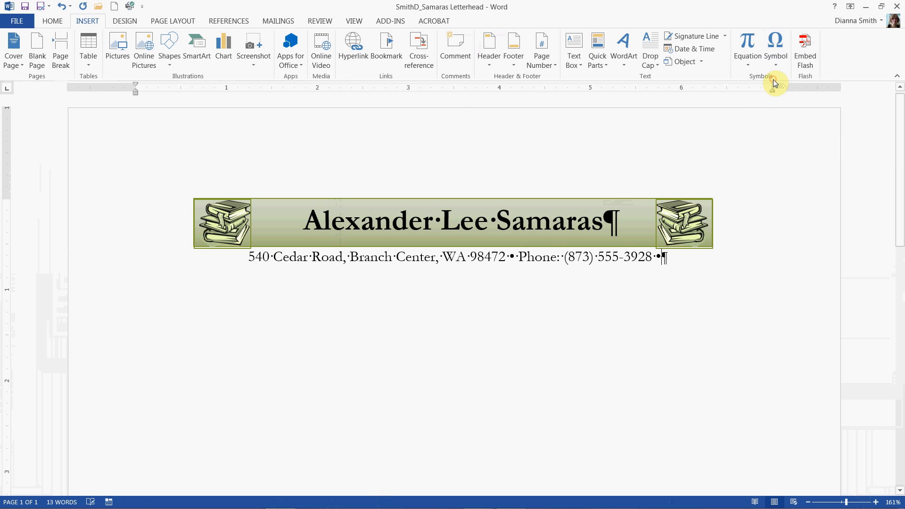
left_click(709, 260)
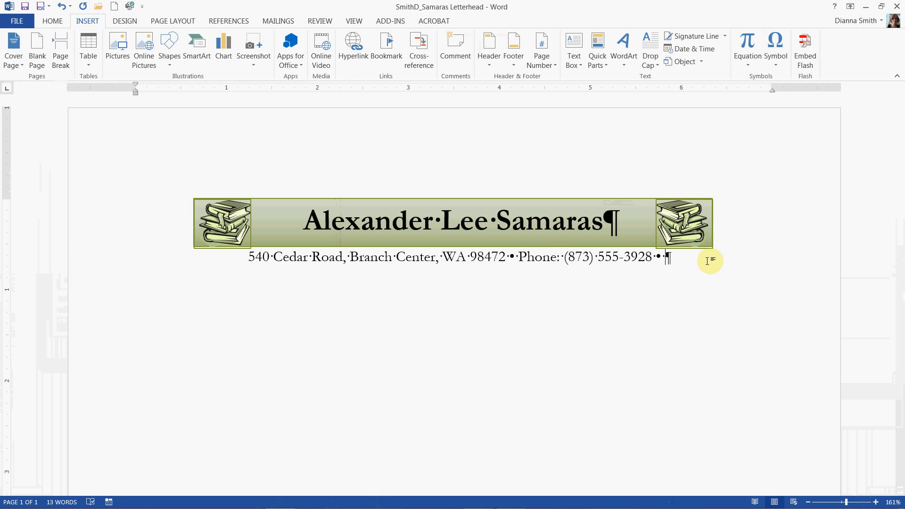
Type the label "Email:" followed by the sender's e-mail address to complete the contact line
type("Email")
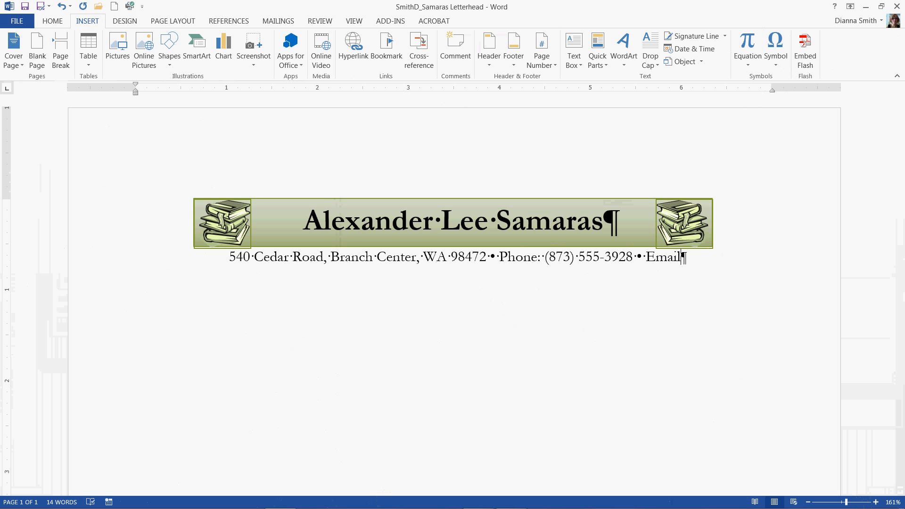
type(": ")
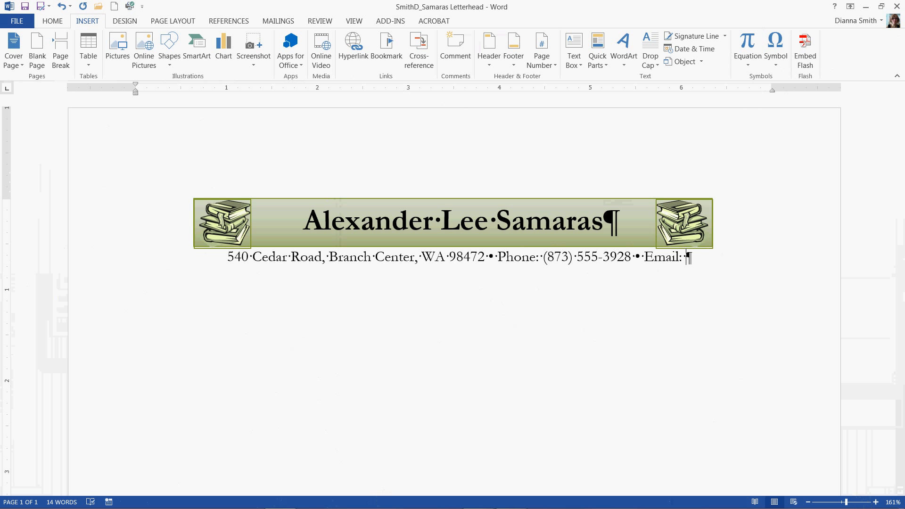
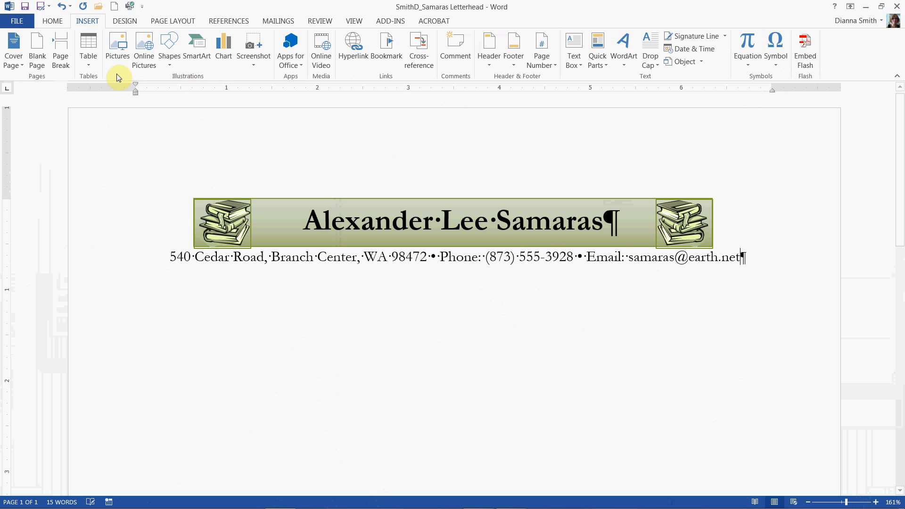
left_click(58, 21)
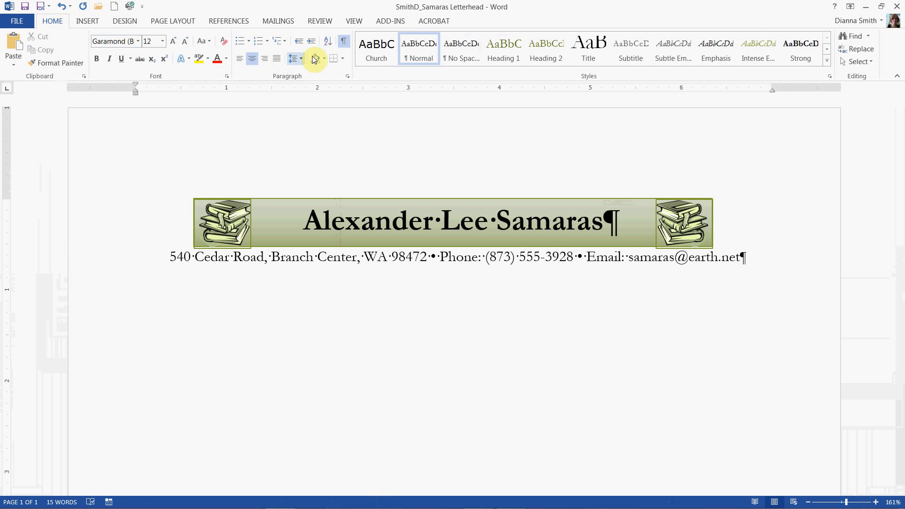
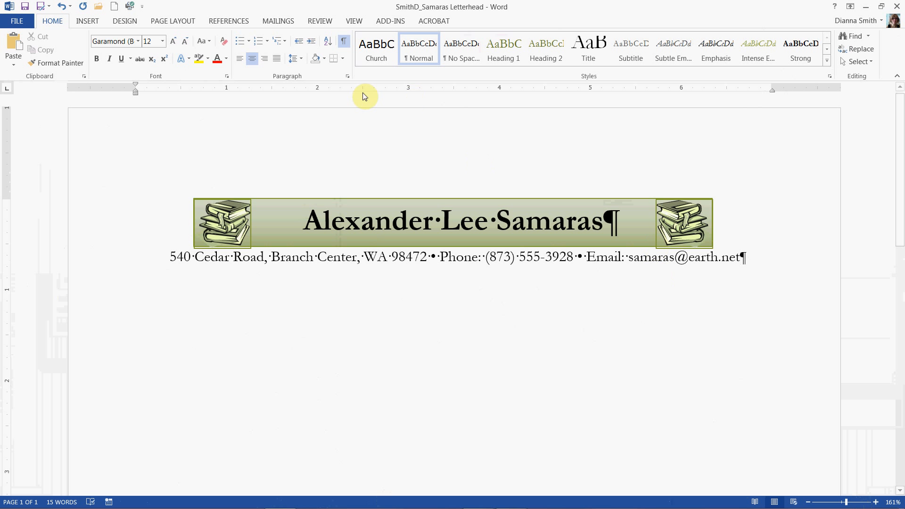
Apply a bottom border beneath the contact line paragraph
left_click(343, 59)
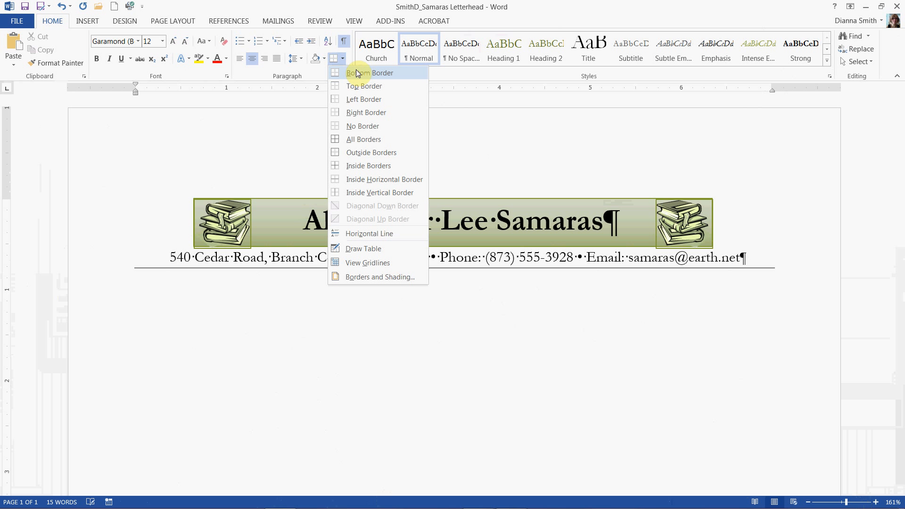
left_click(358, 73)
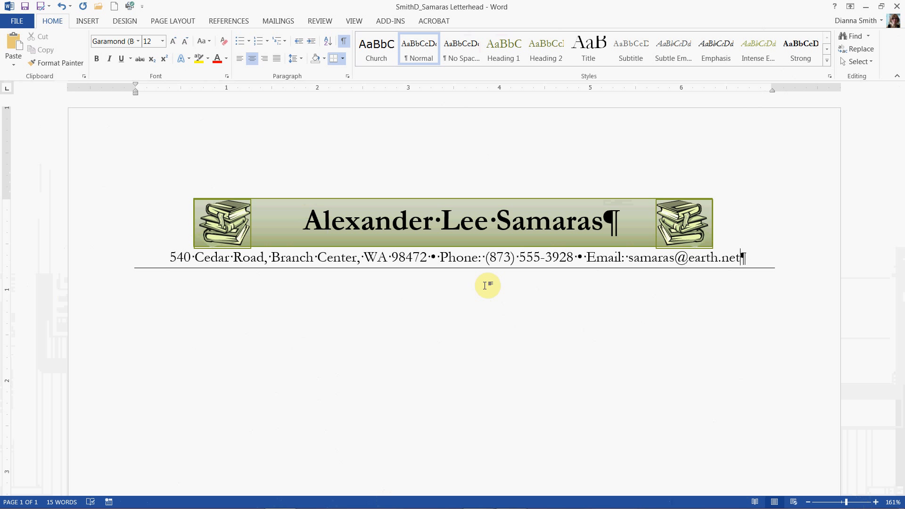
Start a new paragraph below the contact line and clear all its formatting
key("Return")
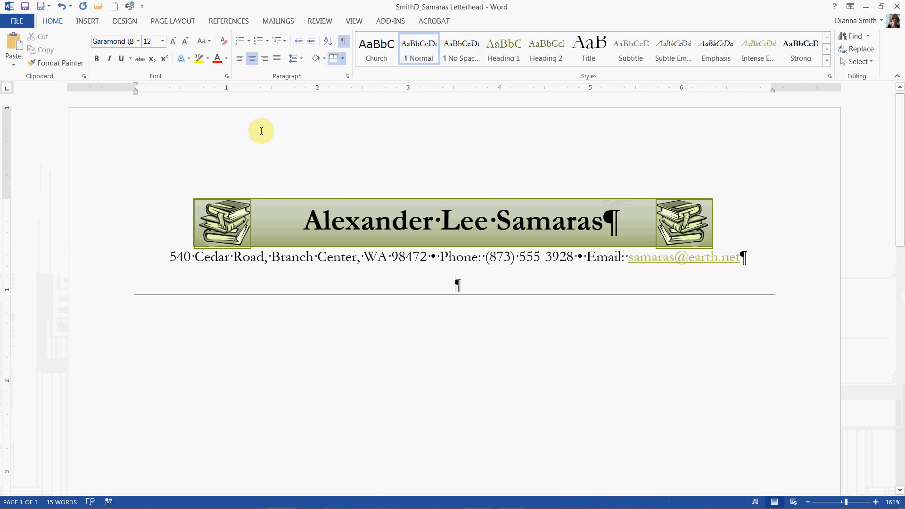
left_click(226, 48)
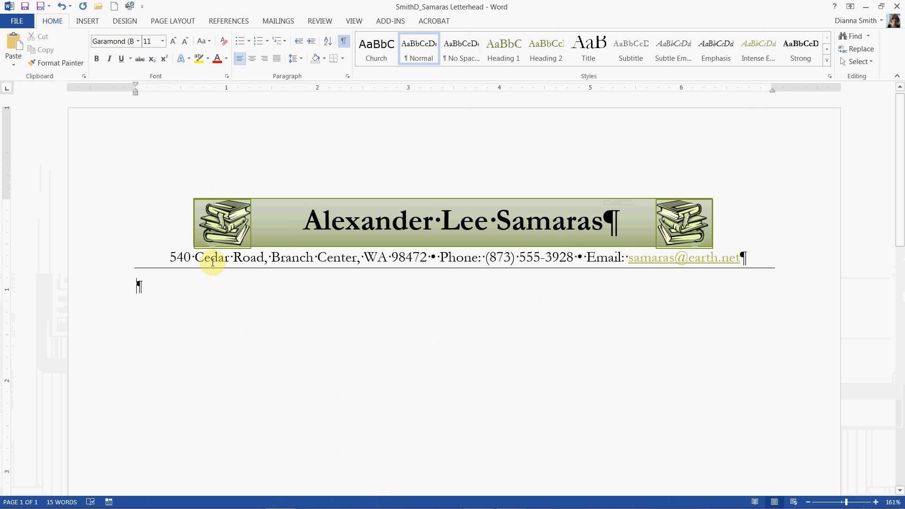
Move the left books clip art outward to the banner's left end and the right one outward to its right end
left_click(214, 226)
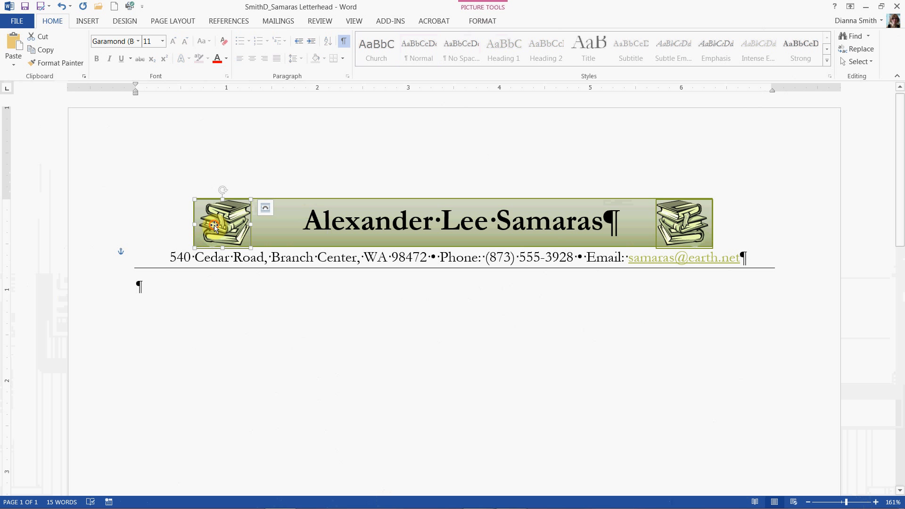
left_click_drag(214, 226, 154, 229)
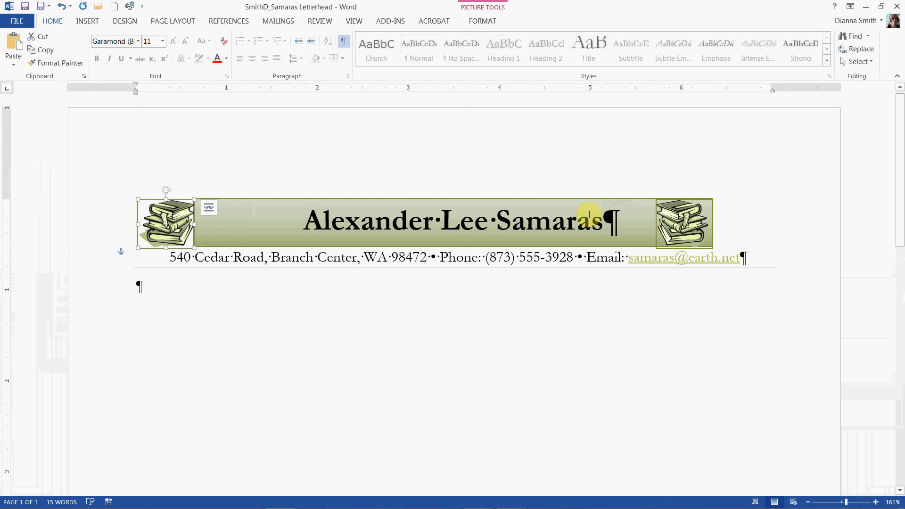
left_click(696, 221)
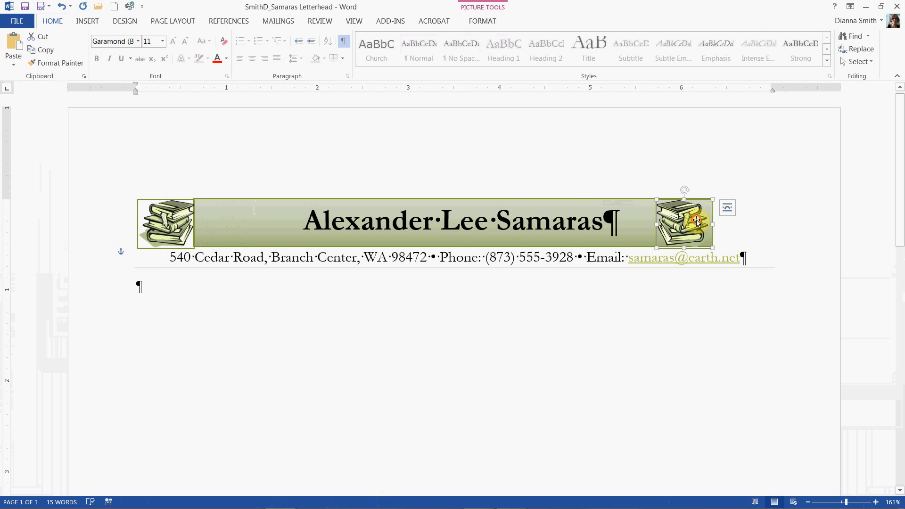
left_click_drag(697, 222, 752, 217)
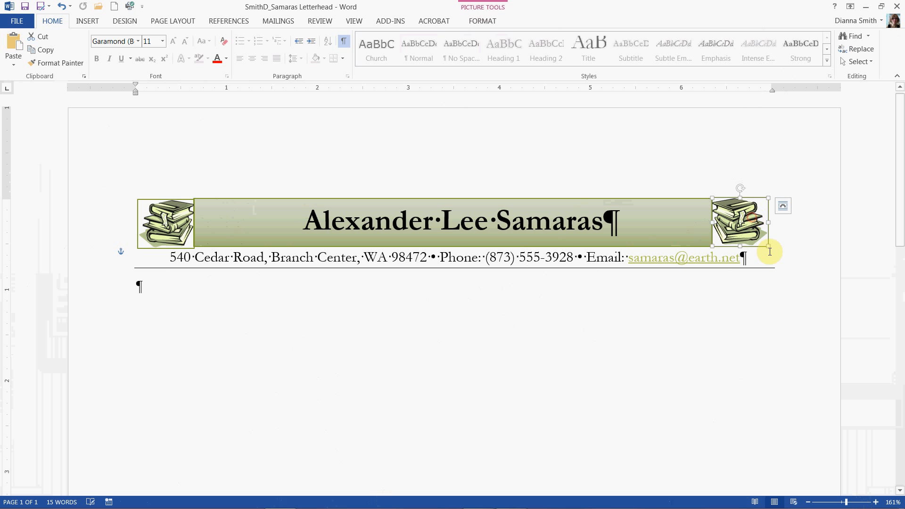
left_click(610, 412)
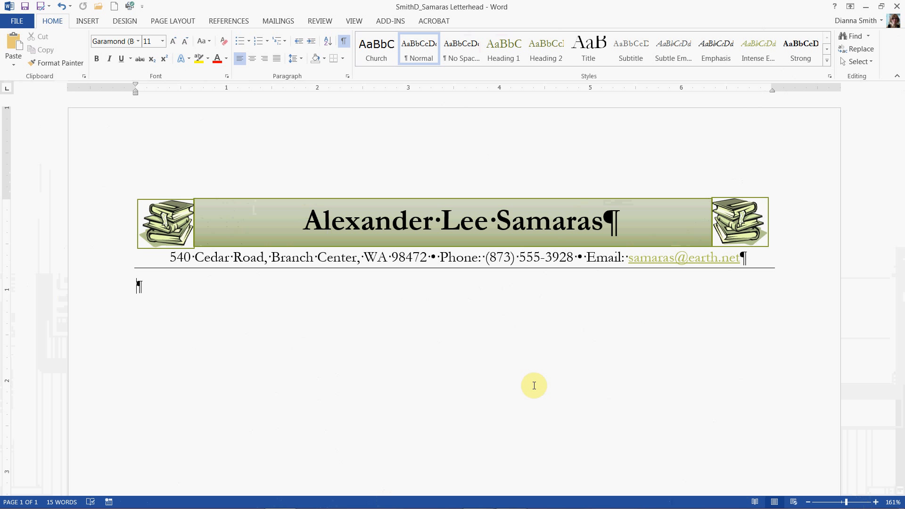
Remove the automatic hyperlink from the e-mail address in the contact line
right_click(659, 256)
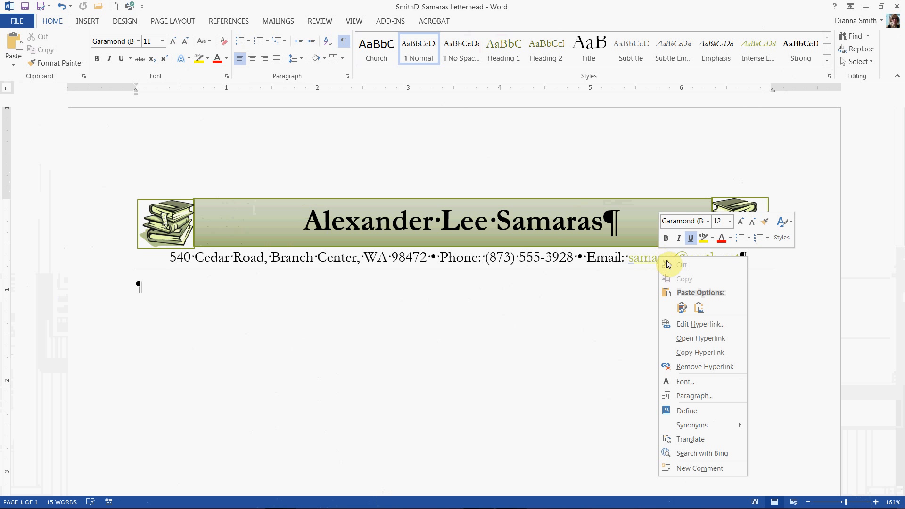
left_click(718, 368)
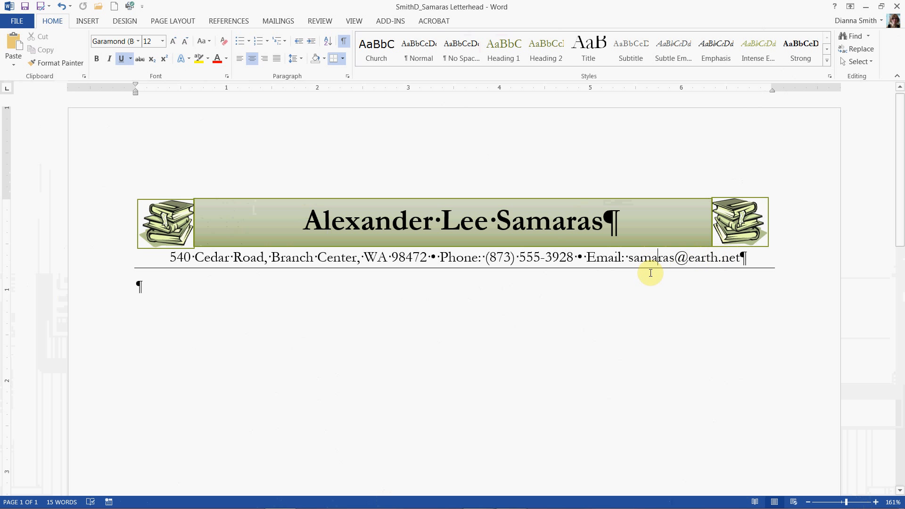
Save the letterhead document with the cursor placed in the empty paragraph below the contact line
left_click(23, 8)
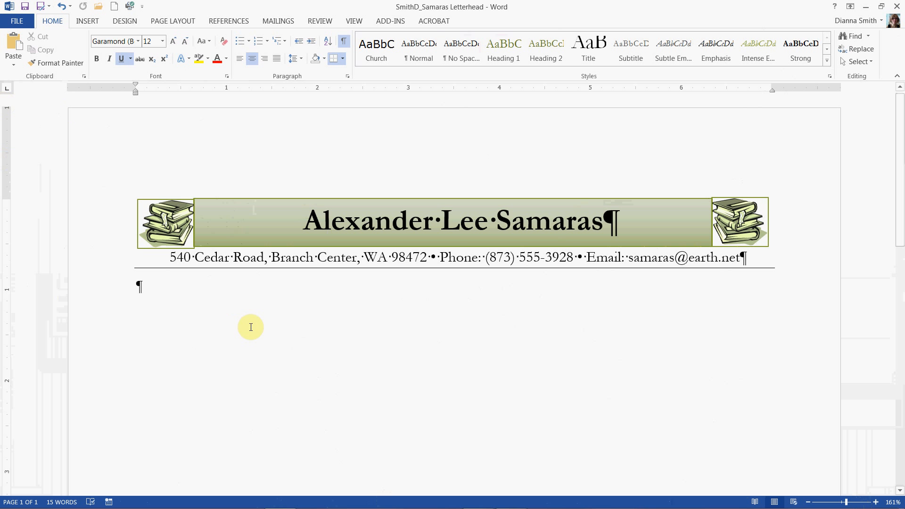
left_click(173, 284)
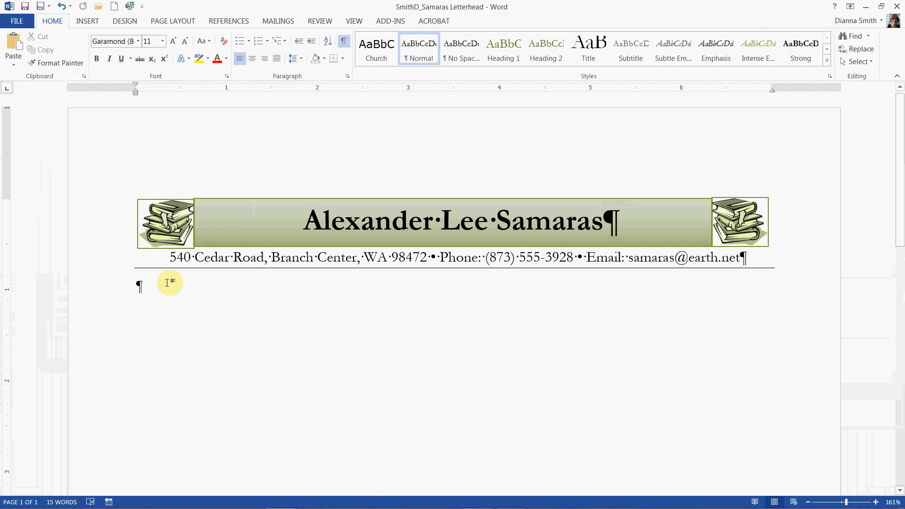
left_click(22, 7)
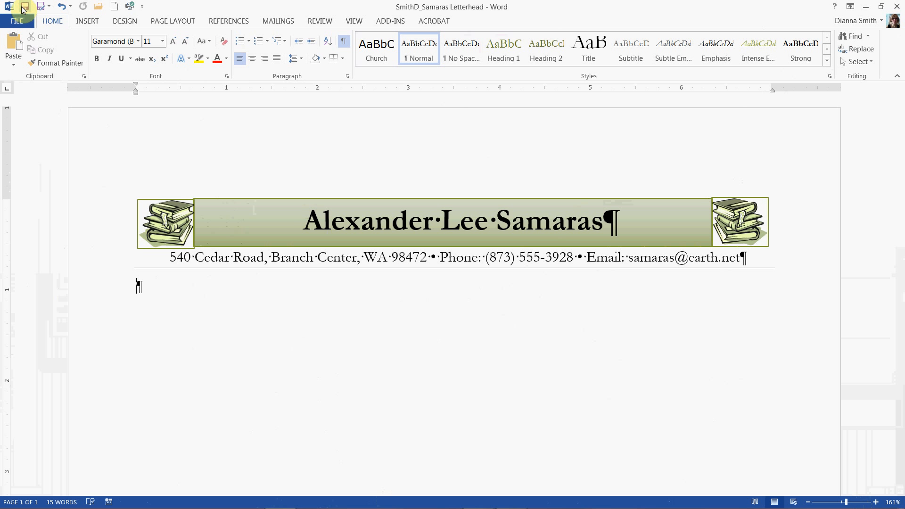